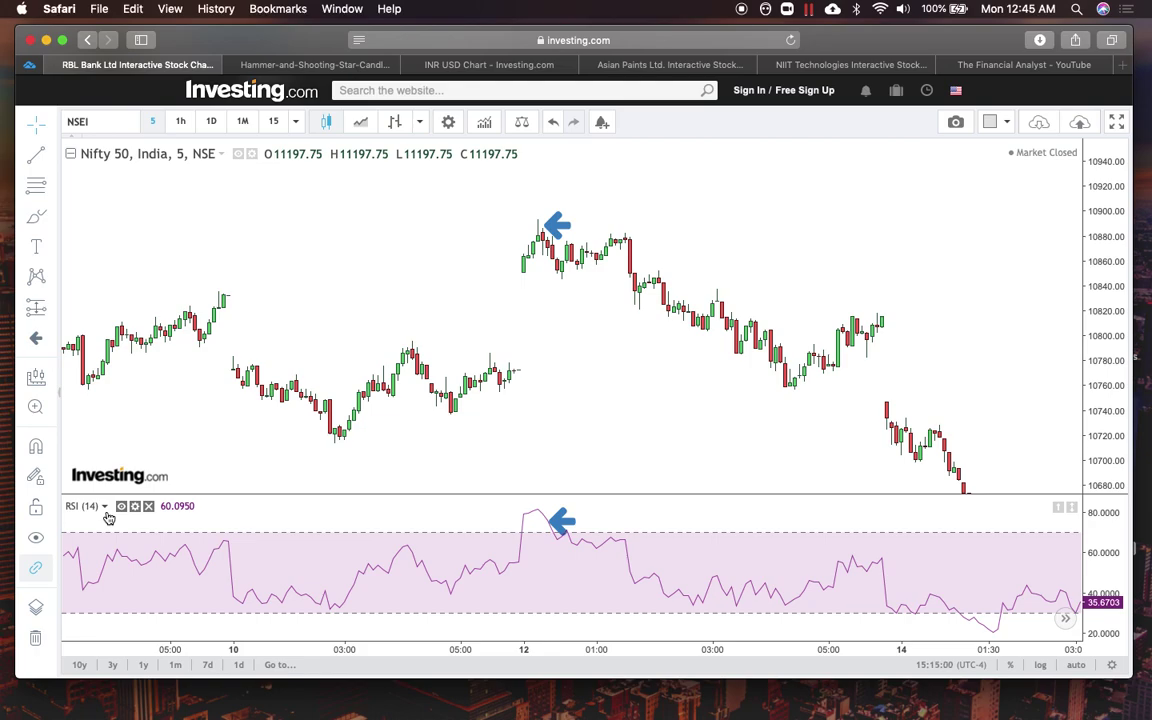
Check the RSI indicator settings without changes, then view the hammer and shooting-star reference image.
click(135, 508)
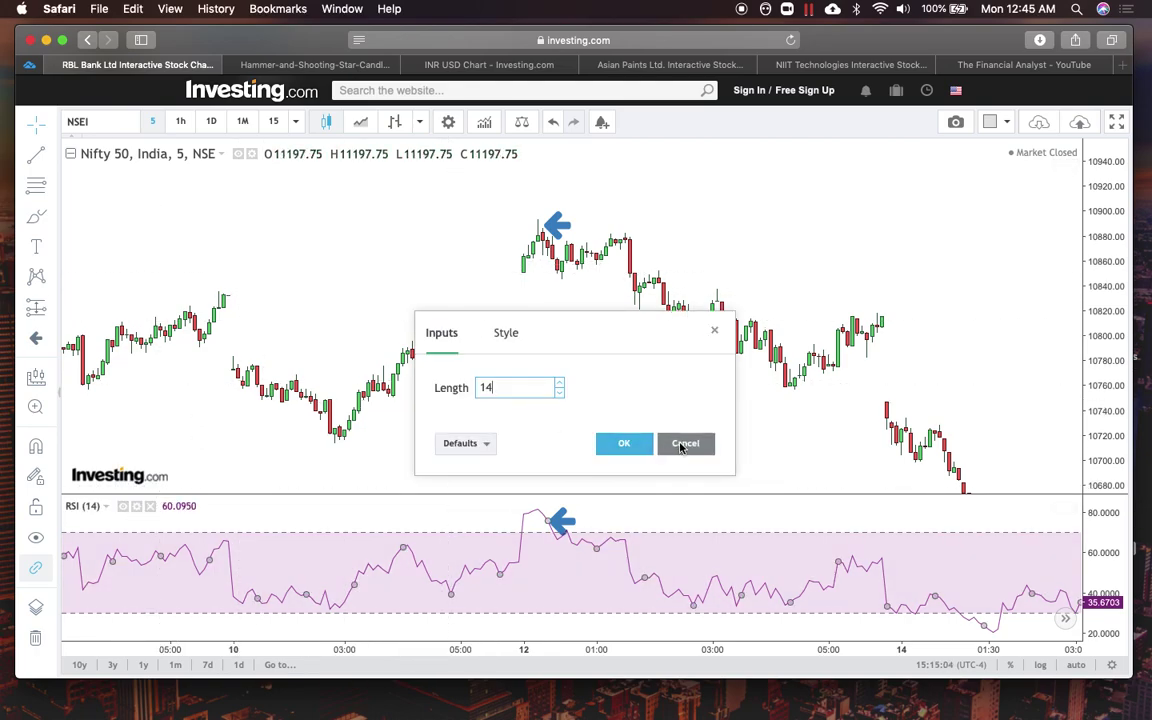
click(683, 445)
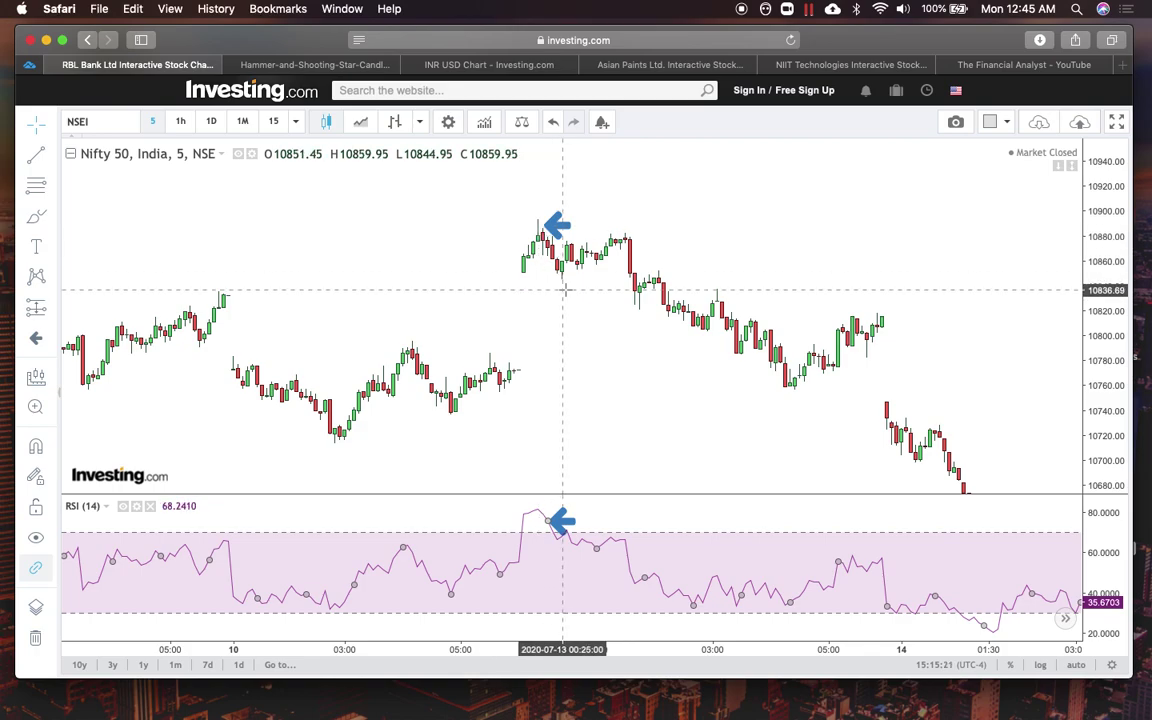
click(328, 64)
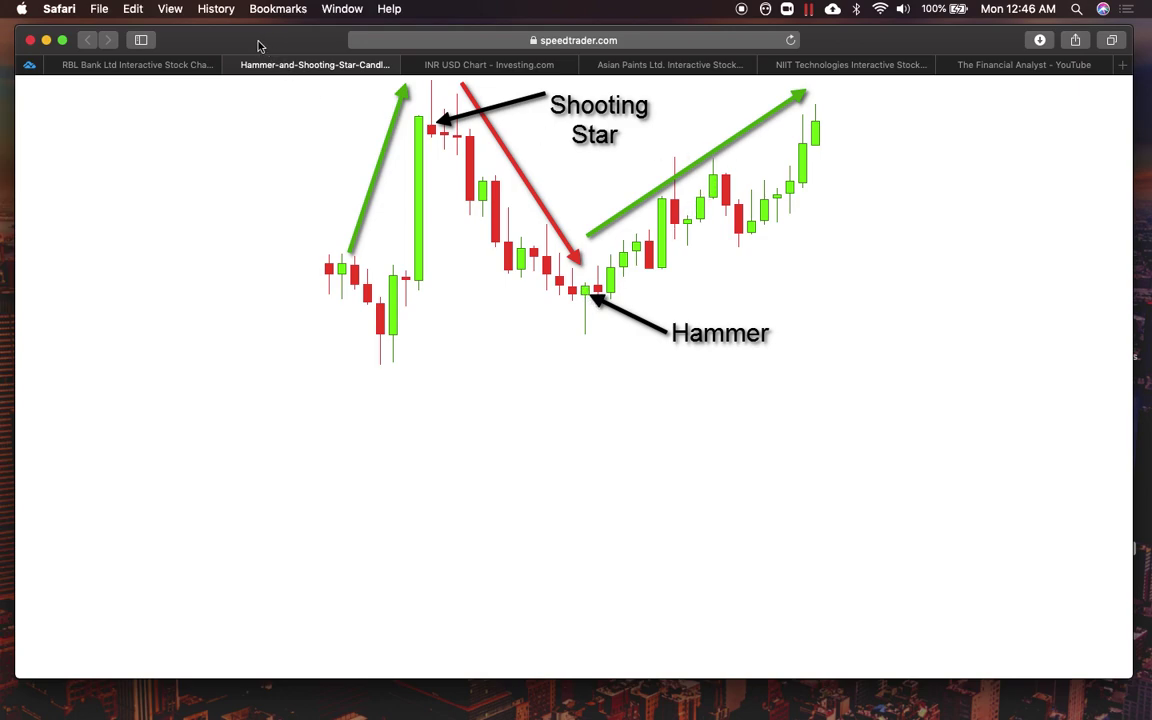
Back on the Nifty 50 chart, select the freehand brush and zoom in.
click(177, 68)
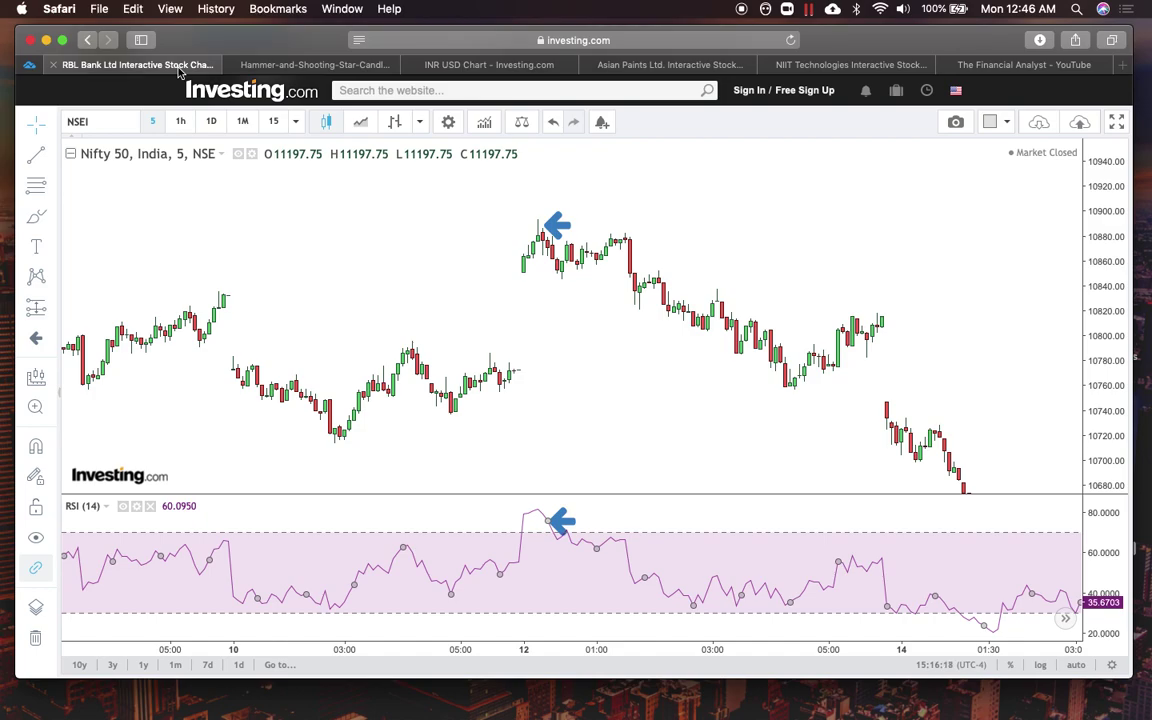
click(35, 217)
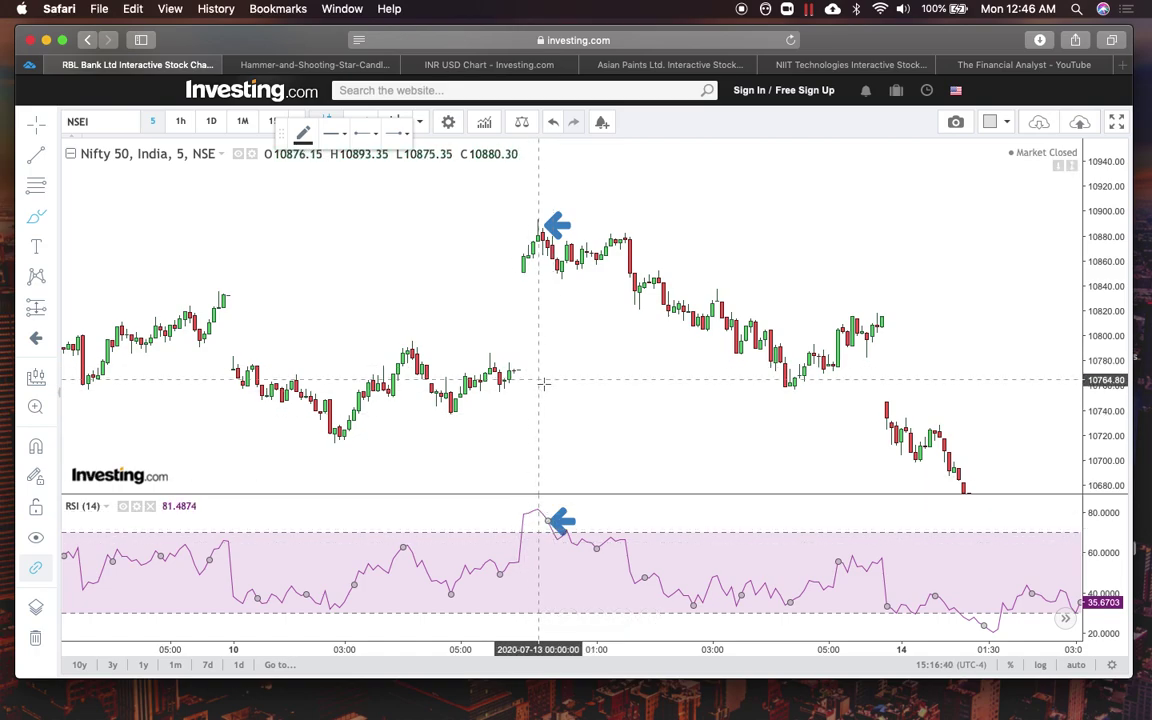
scroll(545, 388, up, 3)
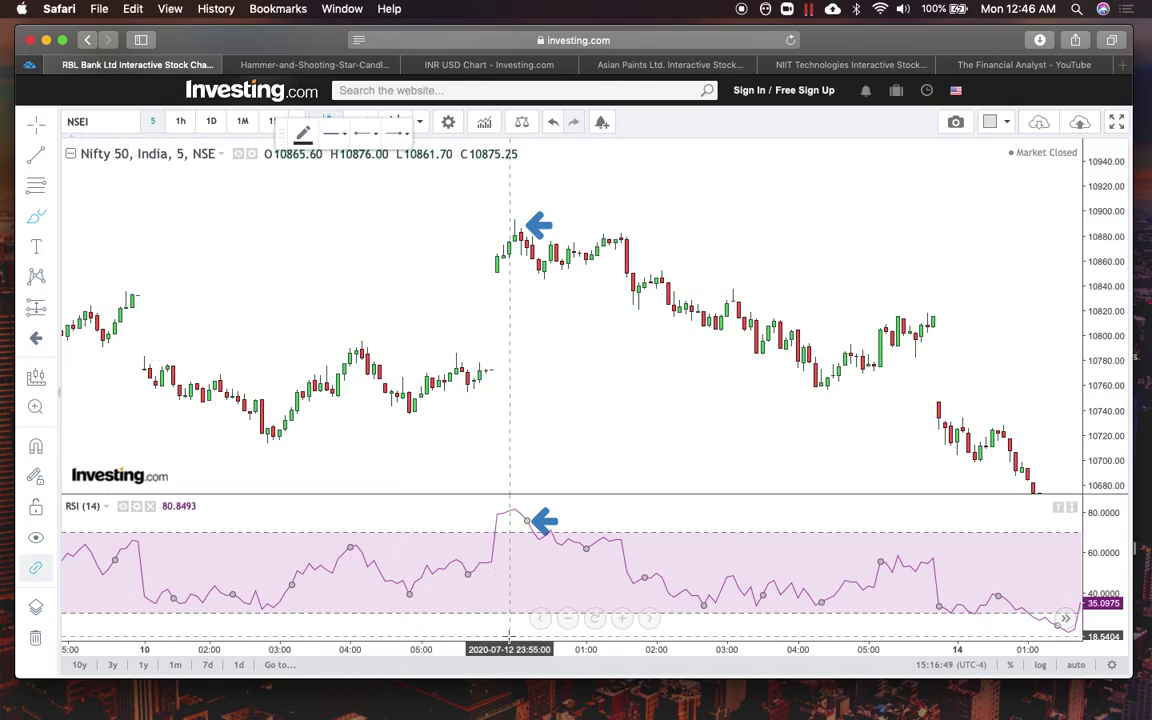
Draw freehand ellipses around the RSI peak above 80 and the top shooting-star candles.
mouse_move(521, 506)
mouse_down()
mouse_move(493, 518)
mouse_move(512, 540)
mouse_move(532, 535)
mouse_move(533, 511)
mouse_up()
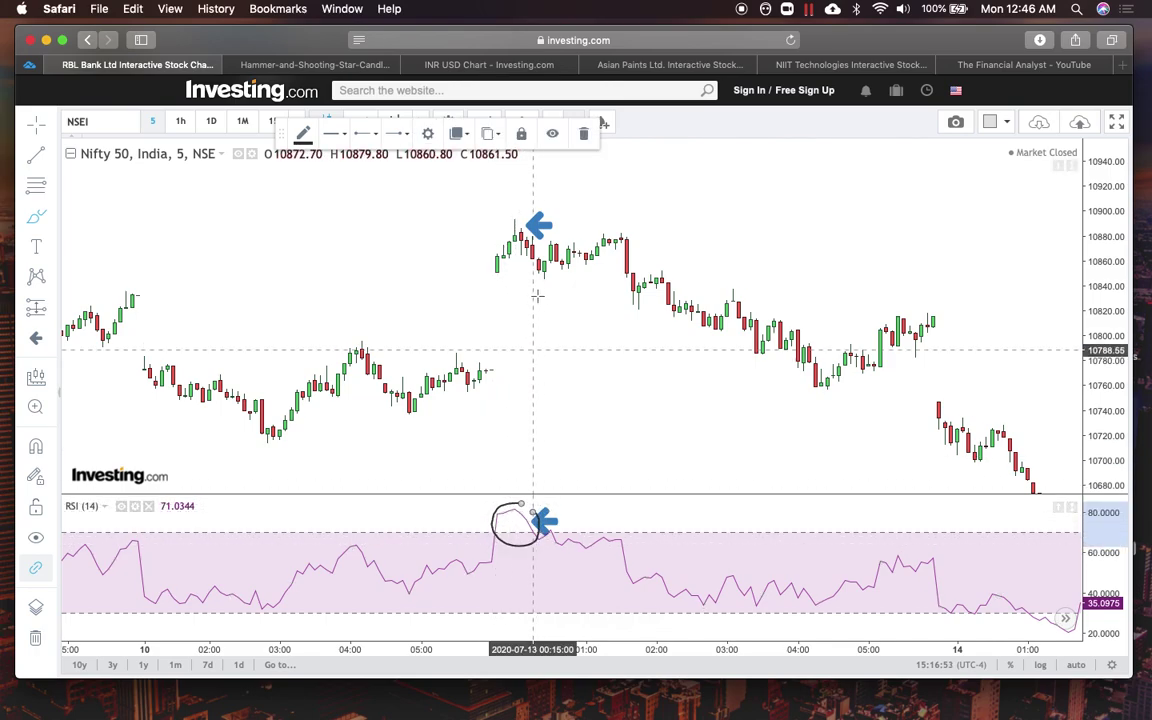
mouse_move(515, 213)
mouse_down()
mouse_move(497, 239)
mouse_move(524, 252)
mouse_move(527, 222)
mouse_up()
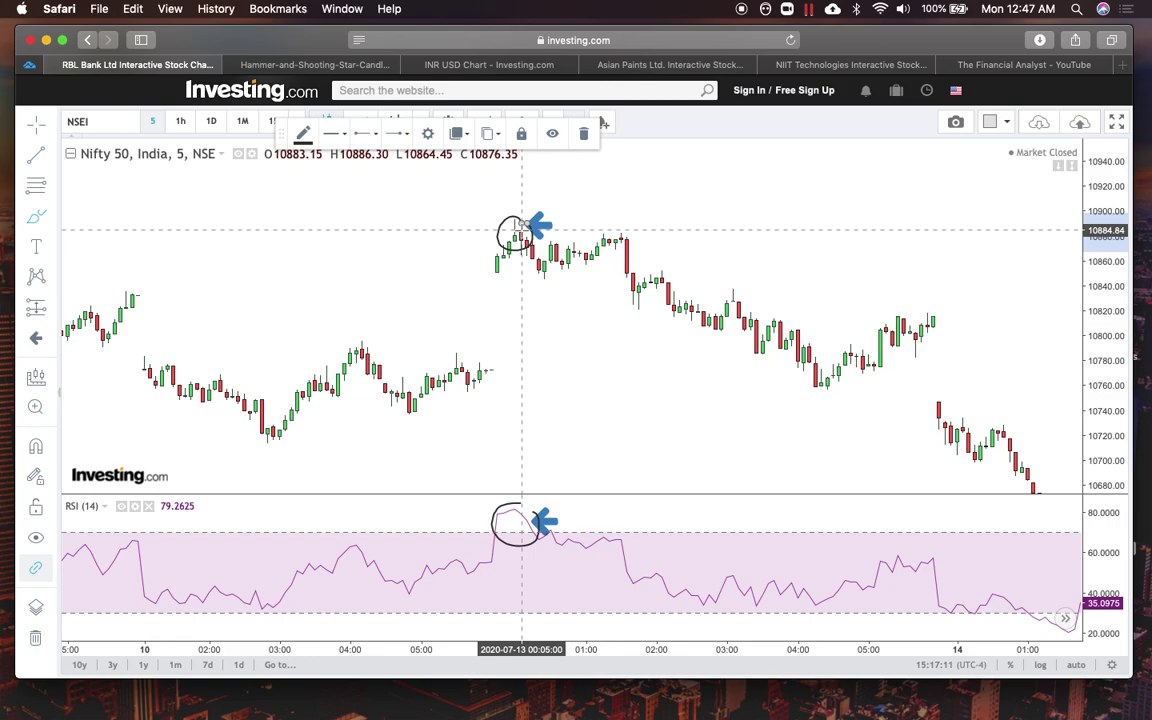
click(50, 313)
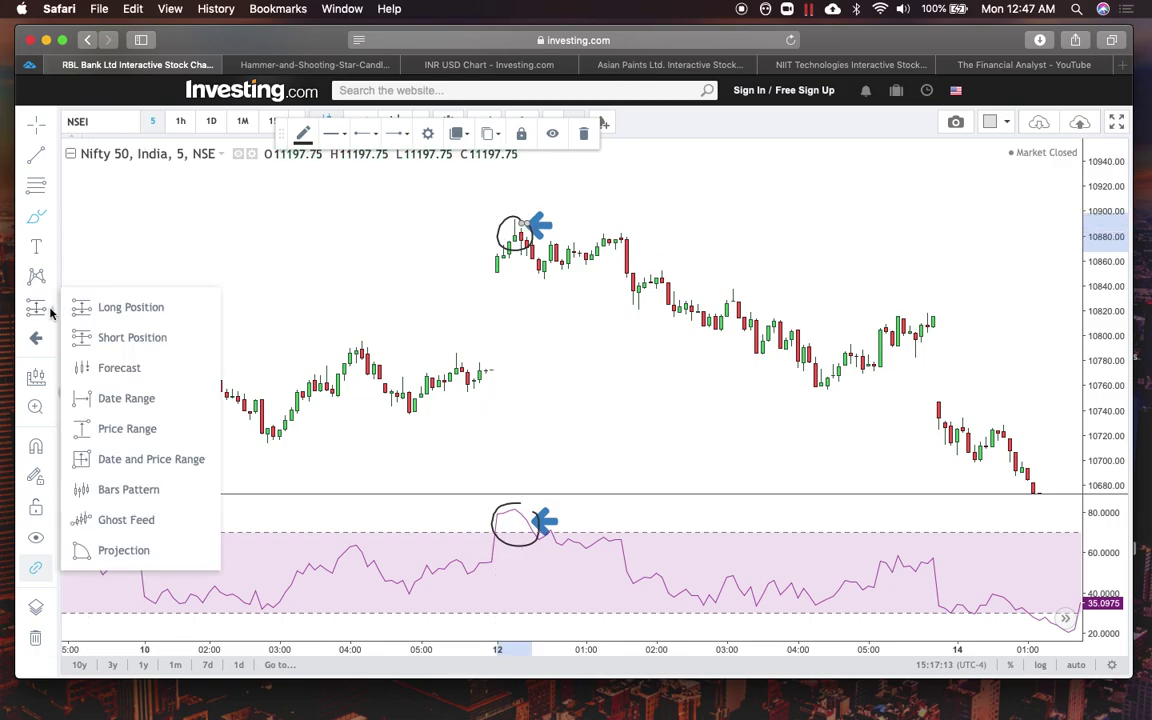
click(130, 307)
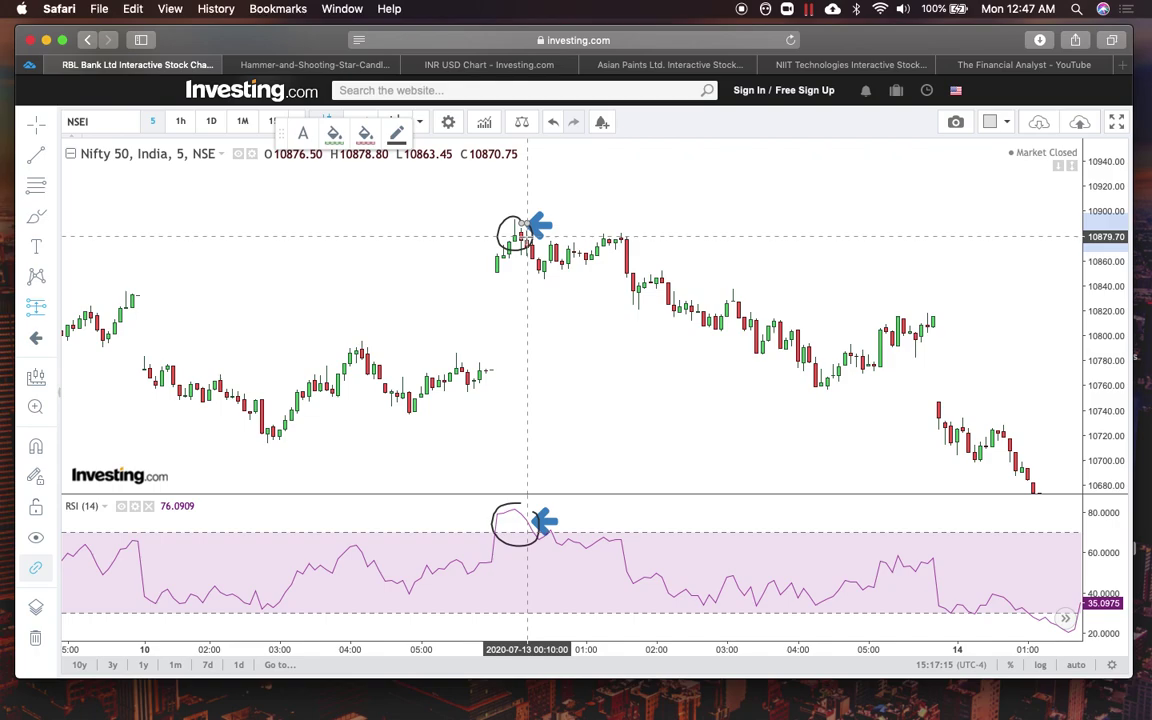
click(527, 236)
drag(527, 160, 527, 212)
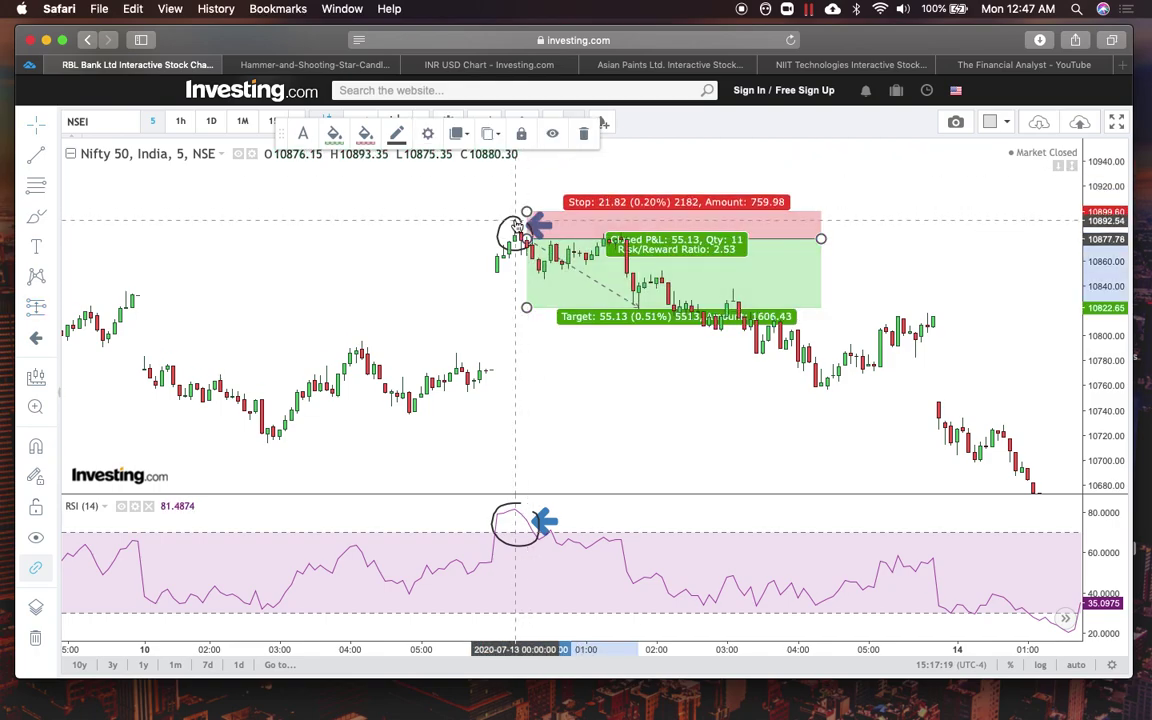
click(516, 219)
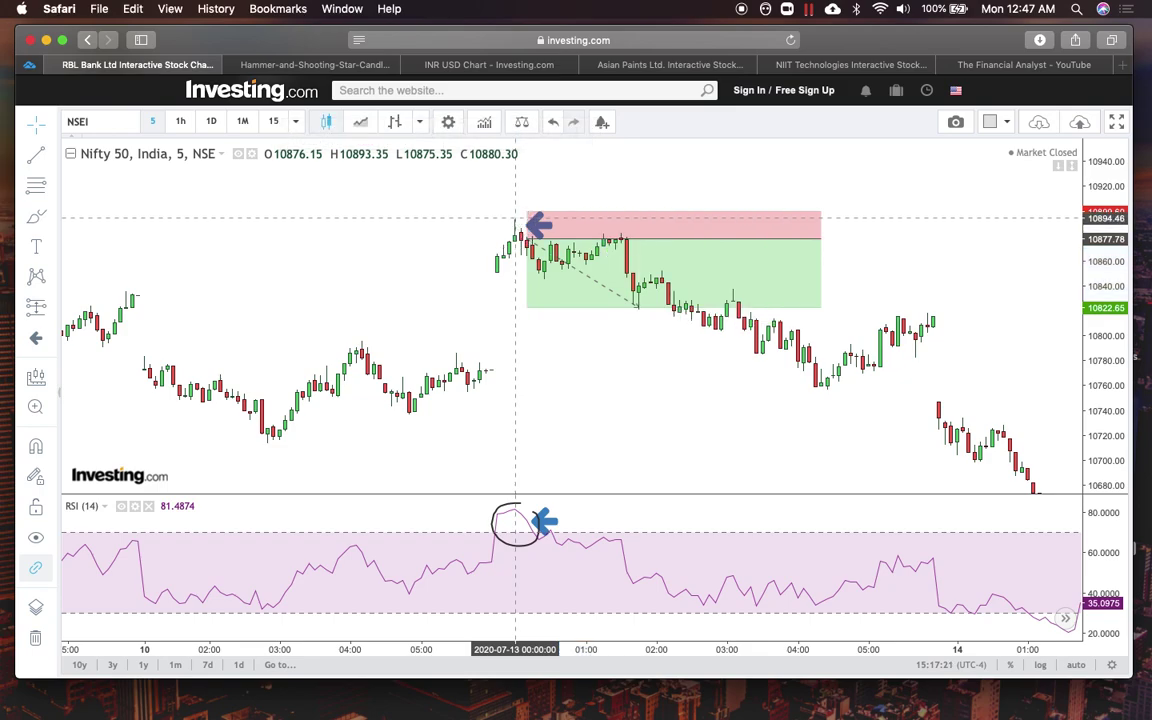
click(534, 310)
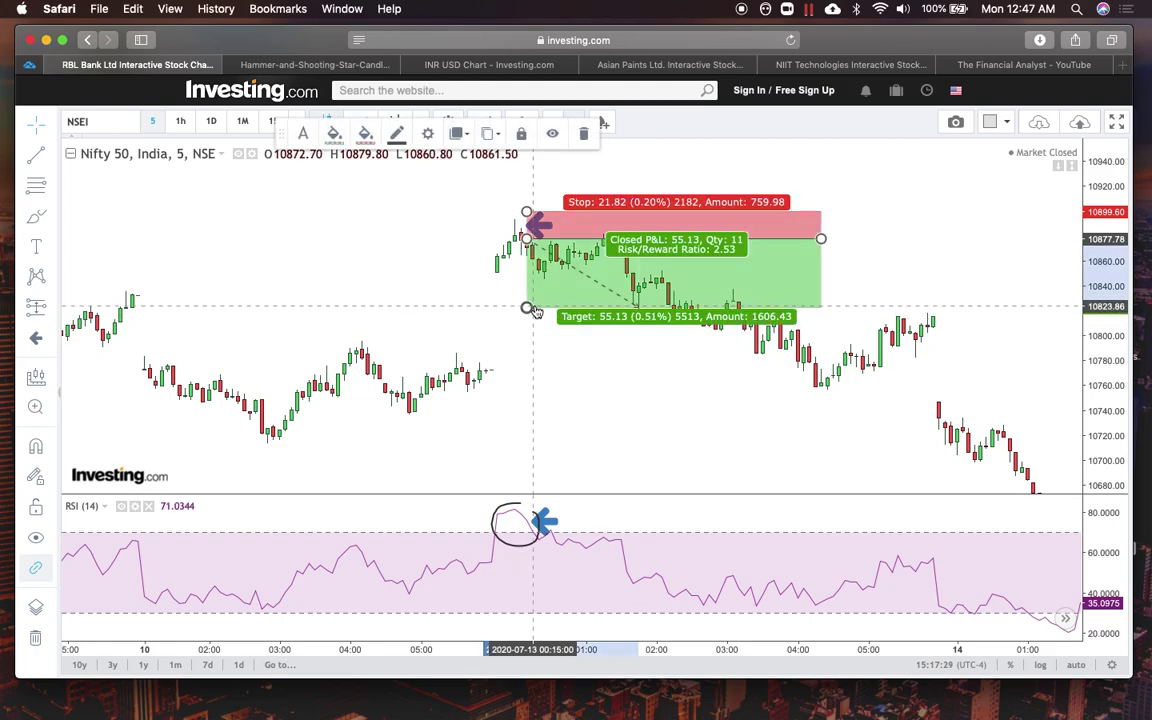
key(Delete)
click(47, 189)
Draw a Fibonacci retracement from the swing low at 10737.84 to the peak at 10894.46.
click(35, 186)
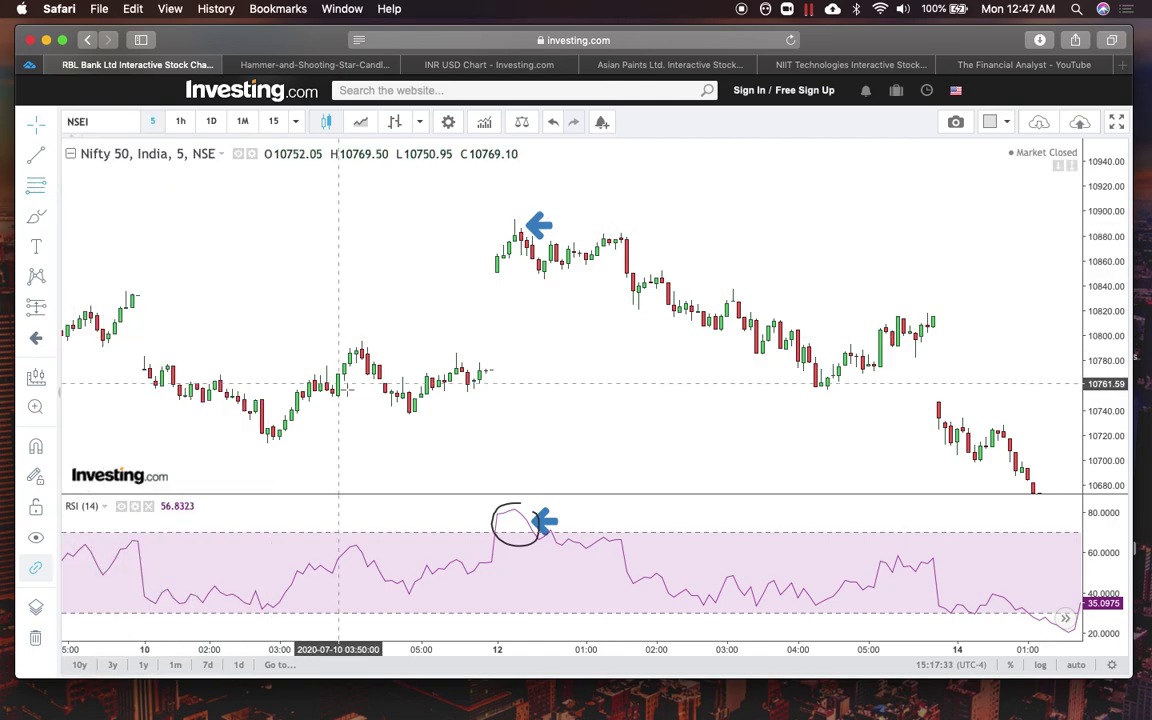
click(410, 413)
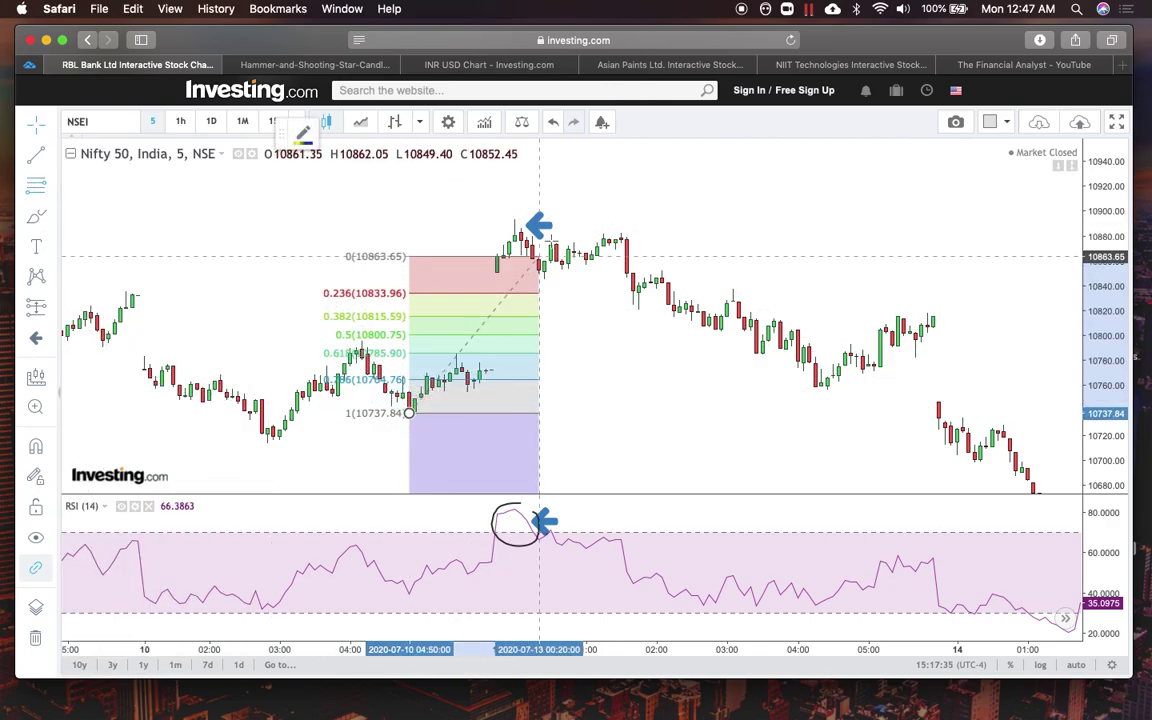
click(593, 217)
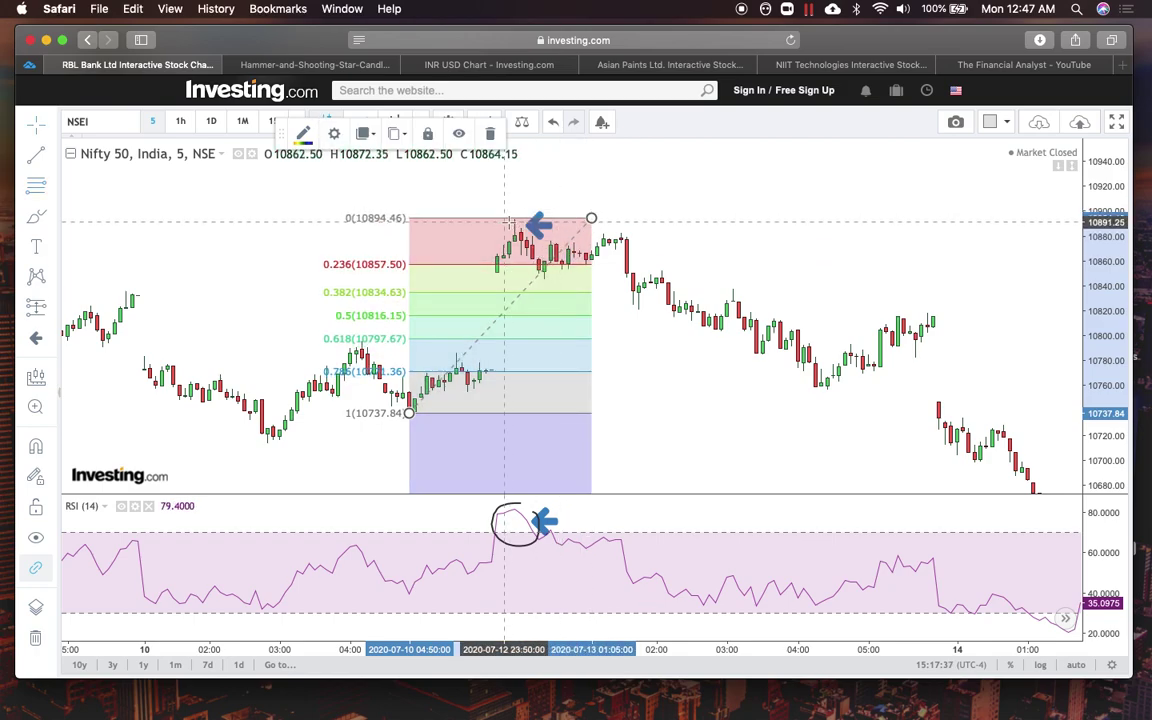
With the brush, trace freehand lines along the 0.5 level on both sides and the top level.
click(38, 217)
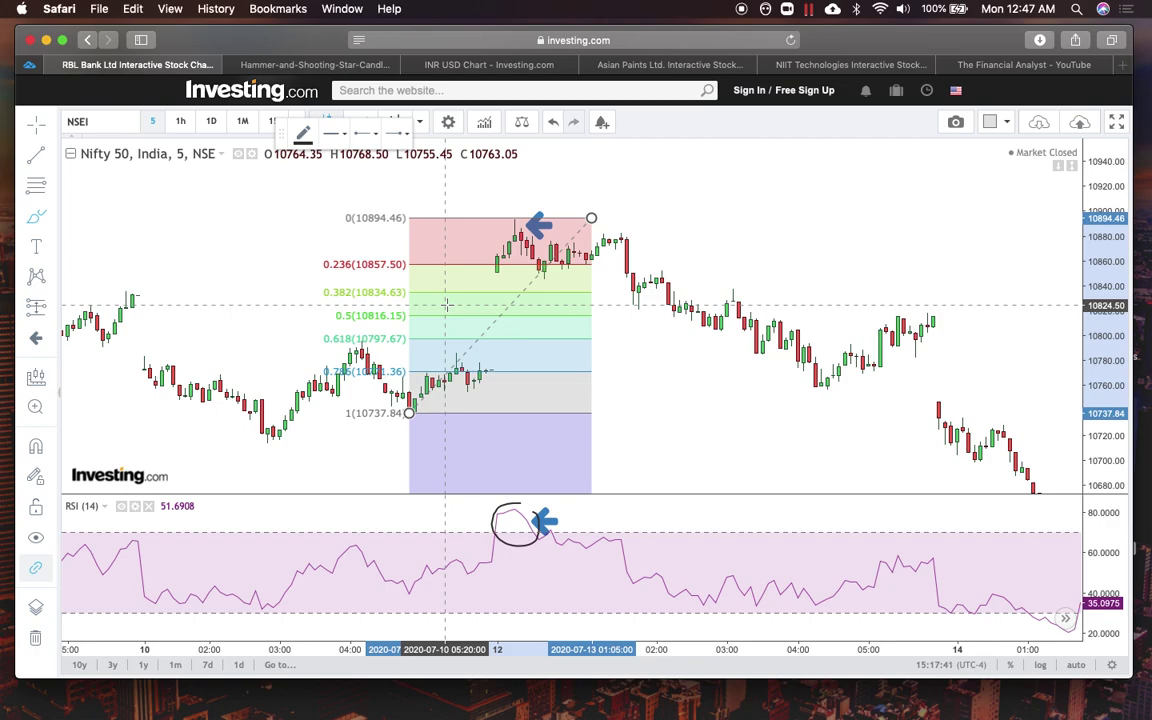
drag(335, 323, 380, 322)
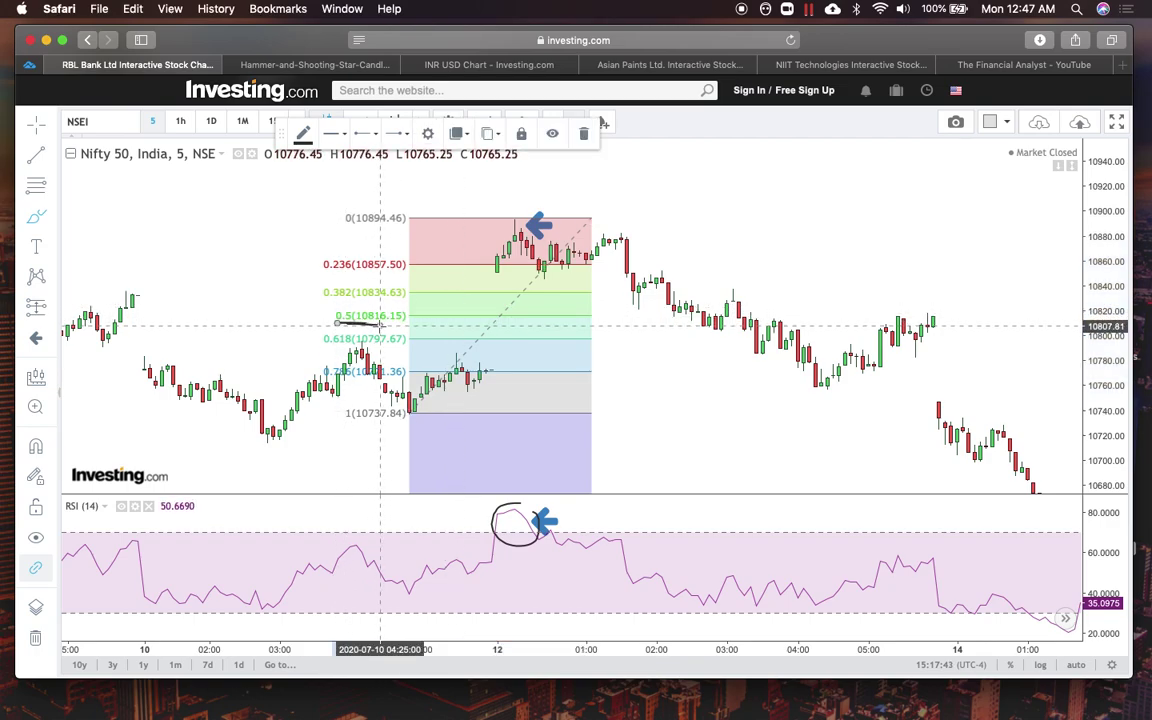
drag(578, 315, 716, 315)
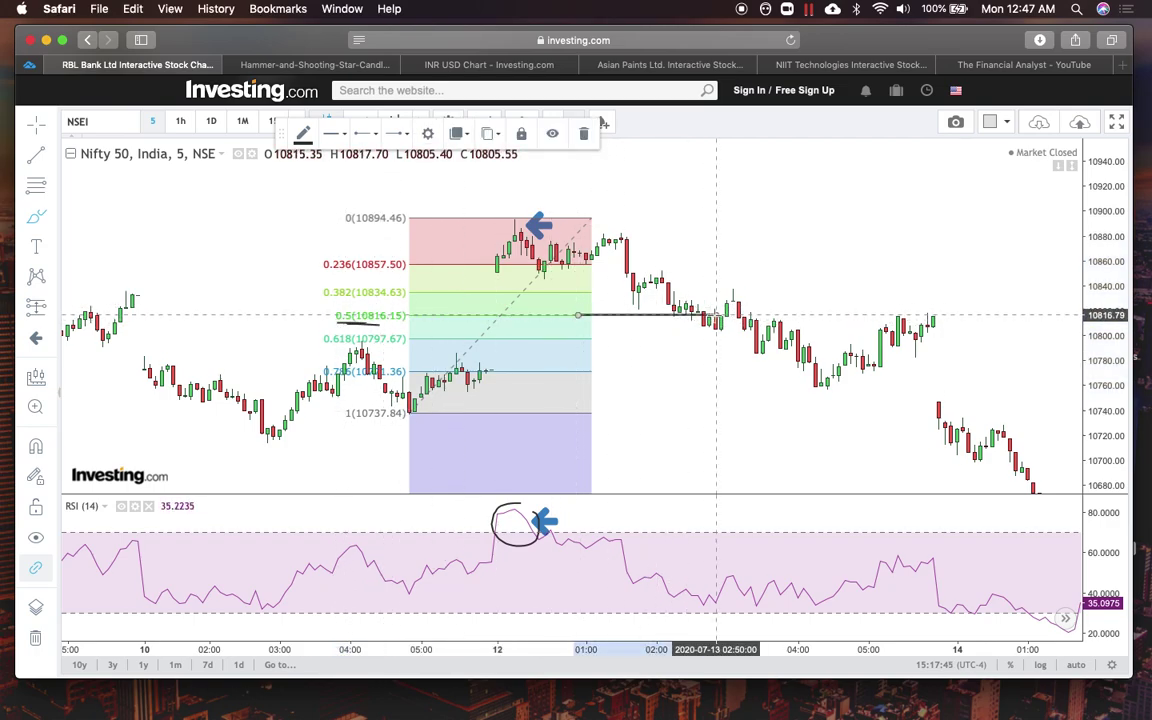
drag(523, 209, 627, 209)
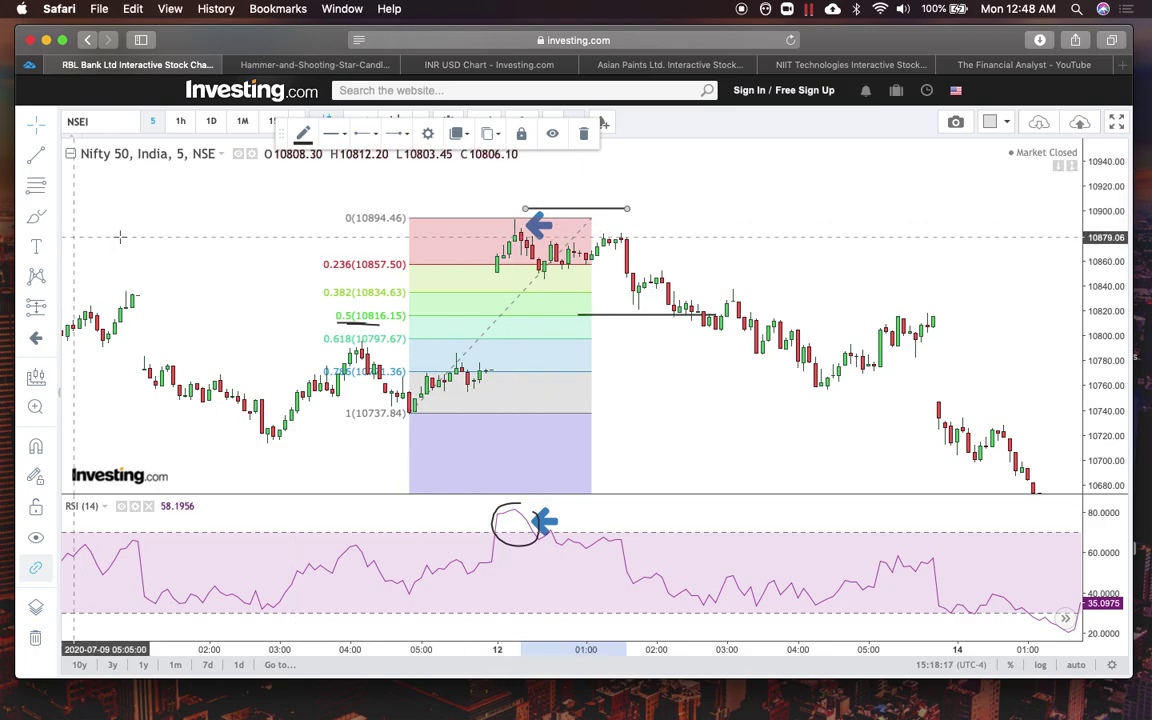
Delete the Fib retracement and a trial short position at the peak, then go to ITC Ltd.
key(BackSpace)
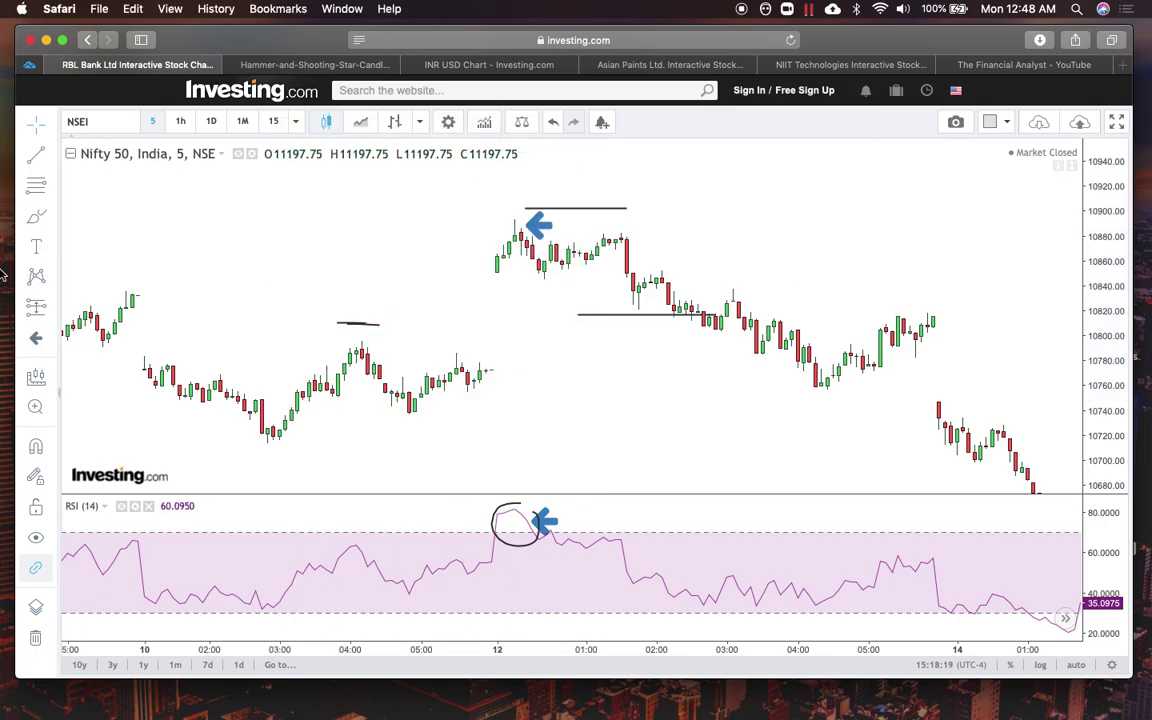
click(48, 310)
click(120, 306)
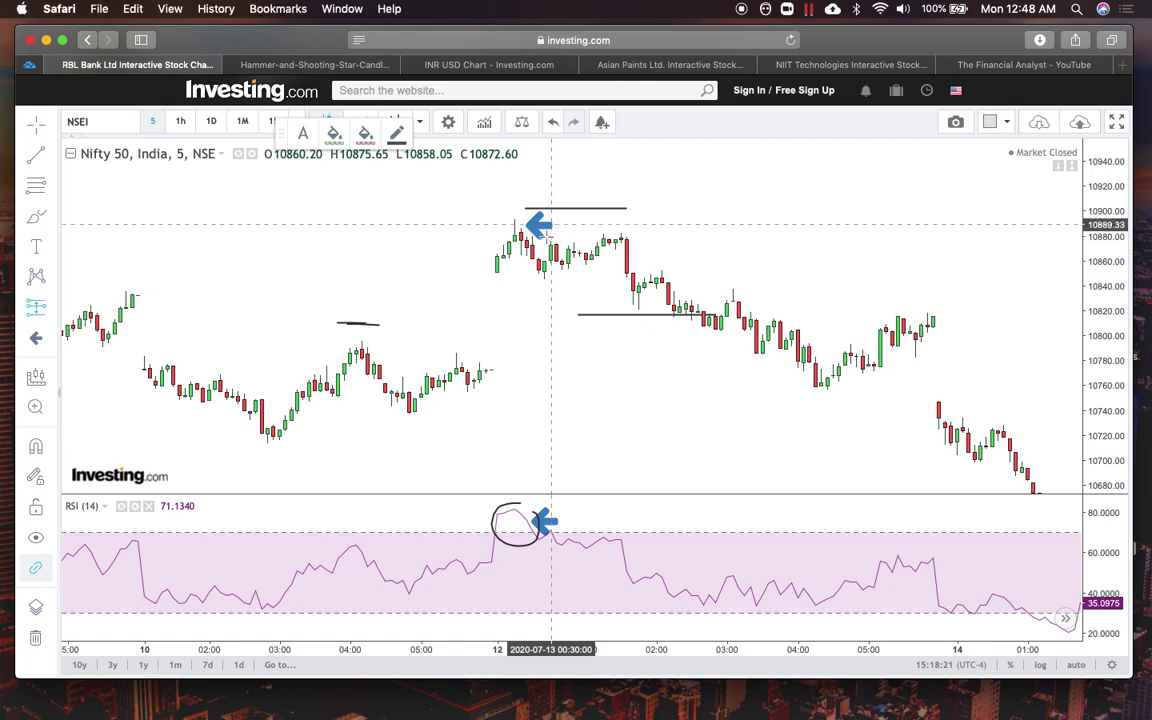
click(520, 240)
drag(520, 172, 516, 219)
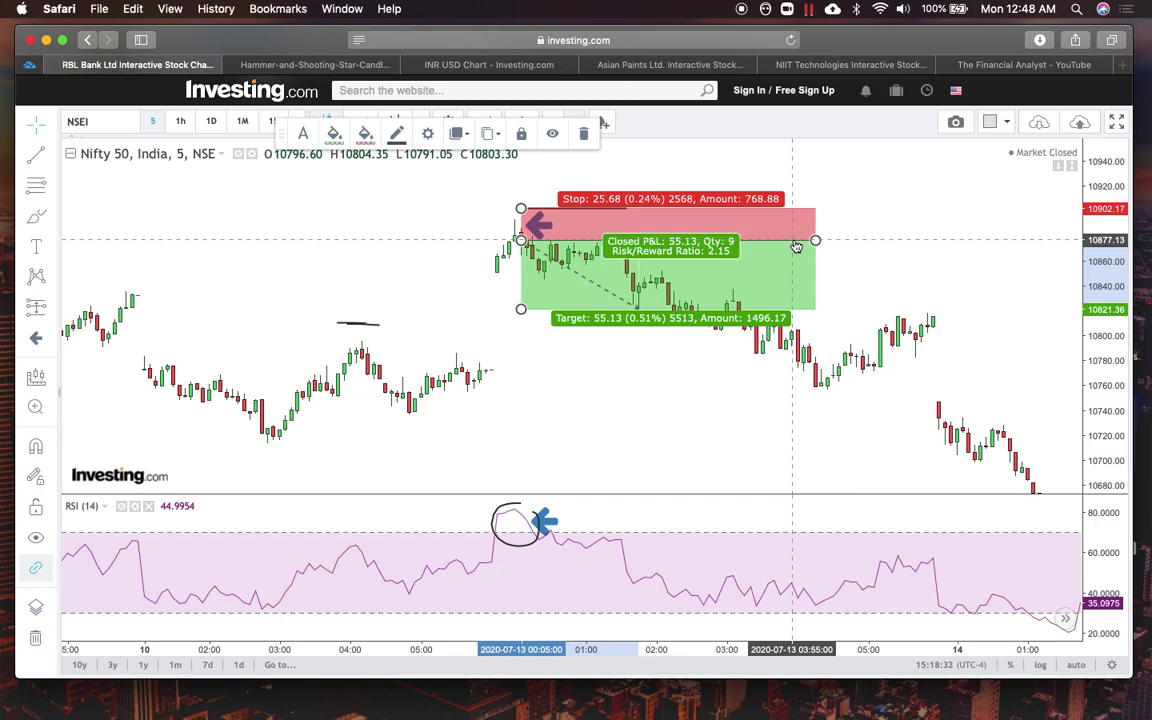
key(Delete)
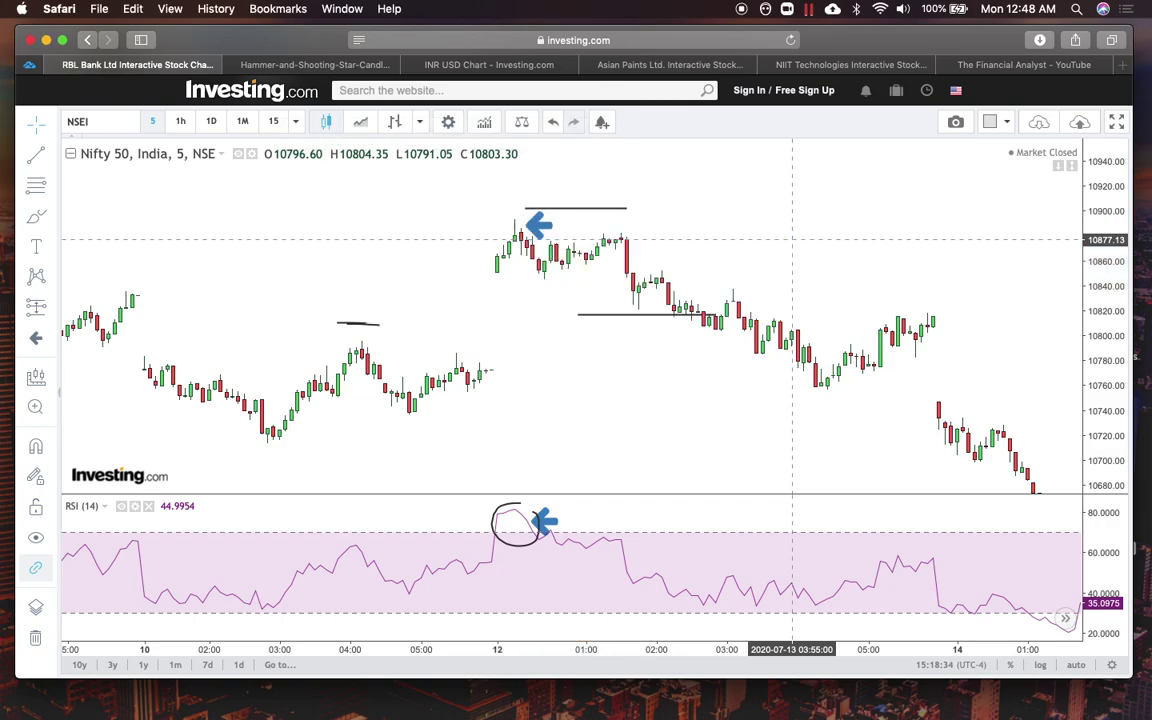
click(477, 65)
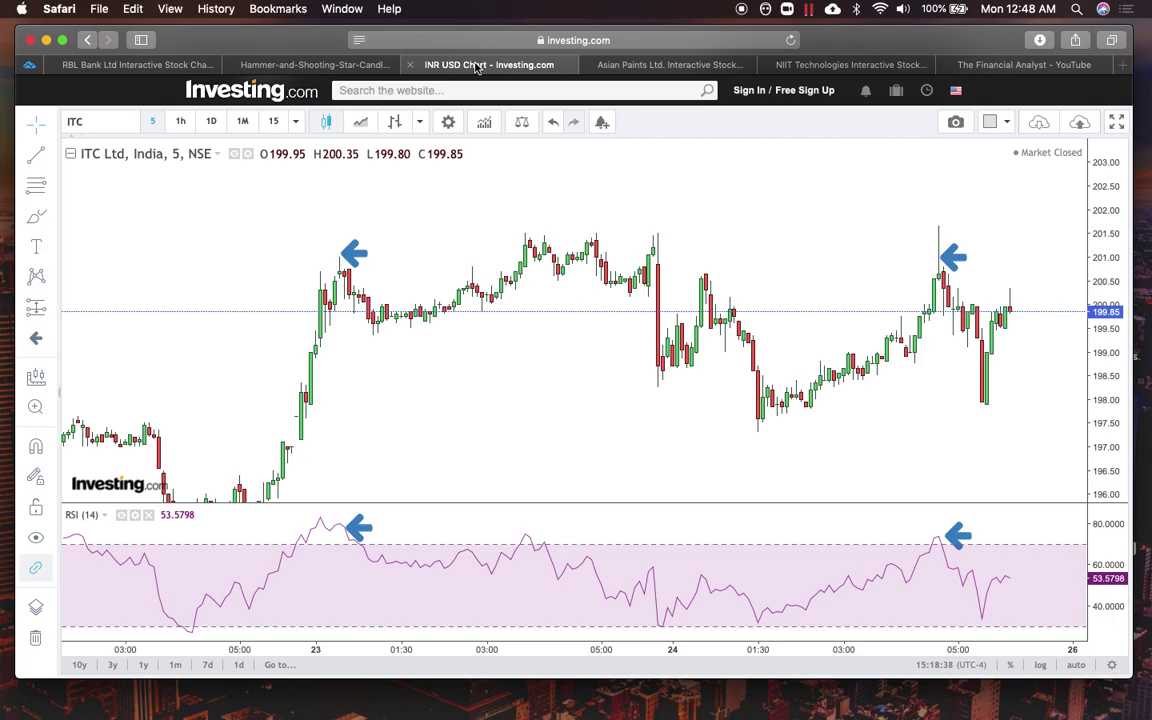
Brush a rising line from the low to the first ITC peak, then circle the RSI high and price peak.
drag(422, 386, 445, 360)
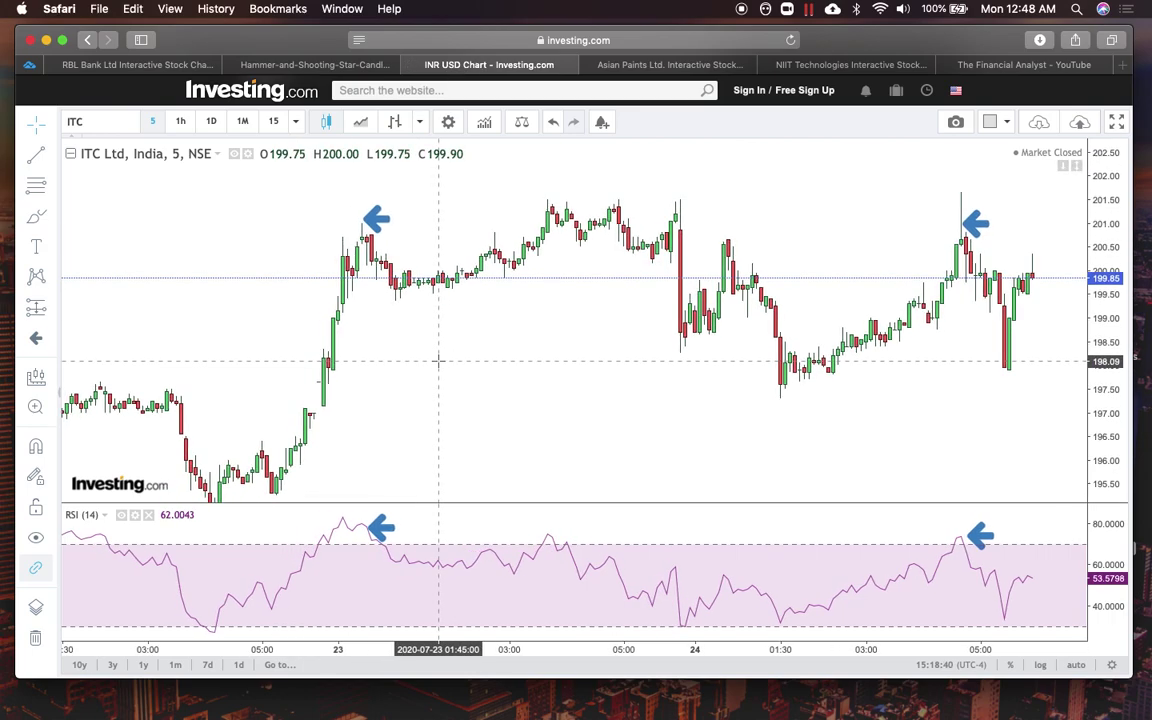
click(36, 216)
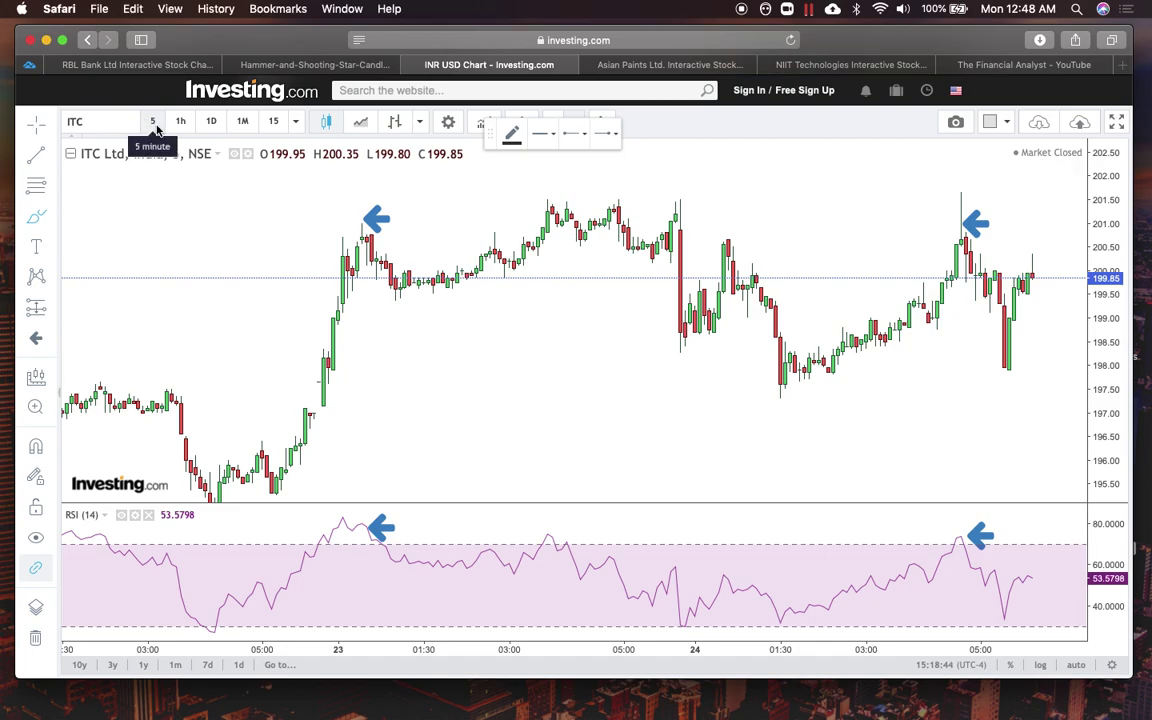
click(357, 300)
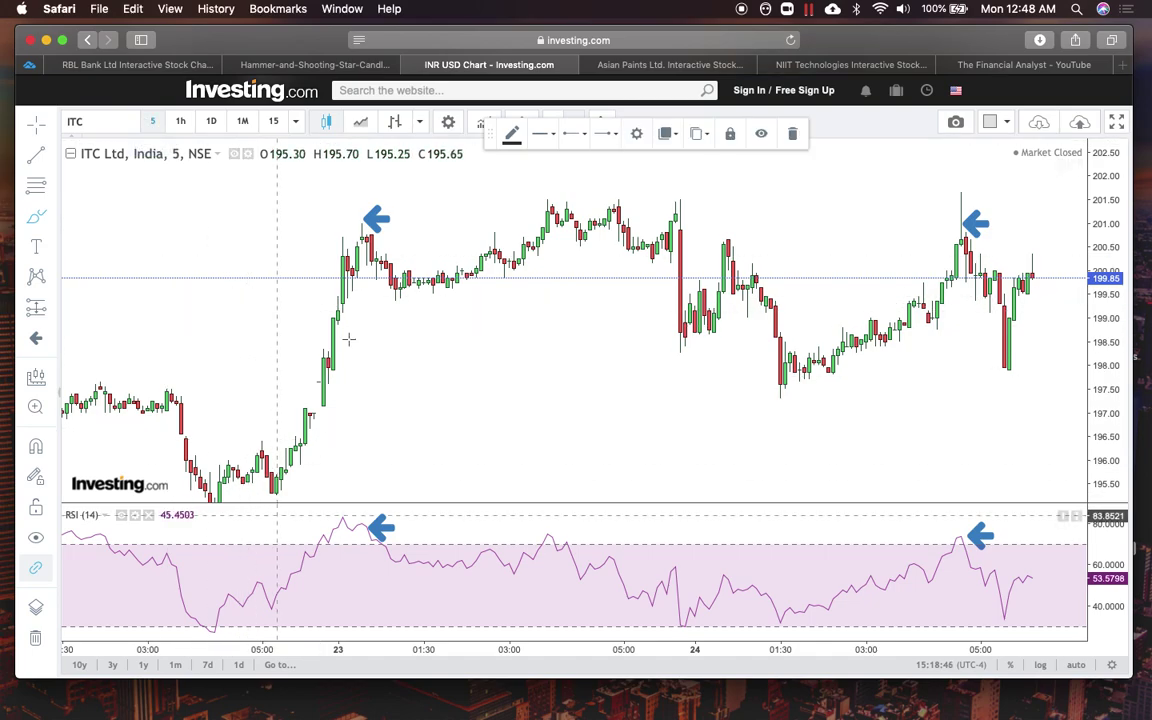
drag(289, 440, 358, 222)
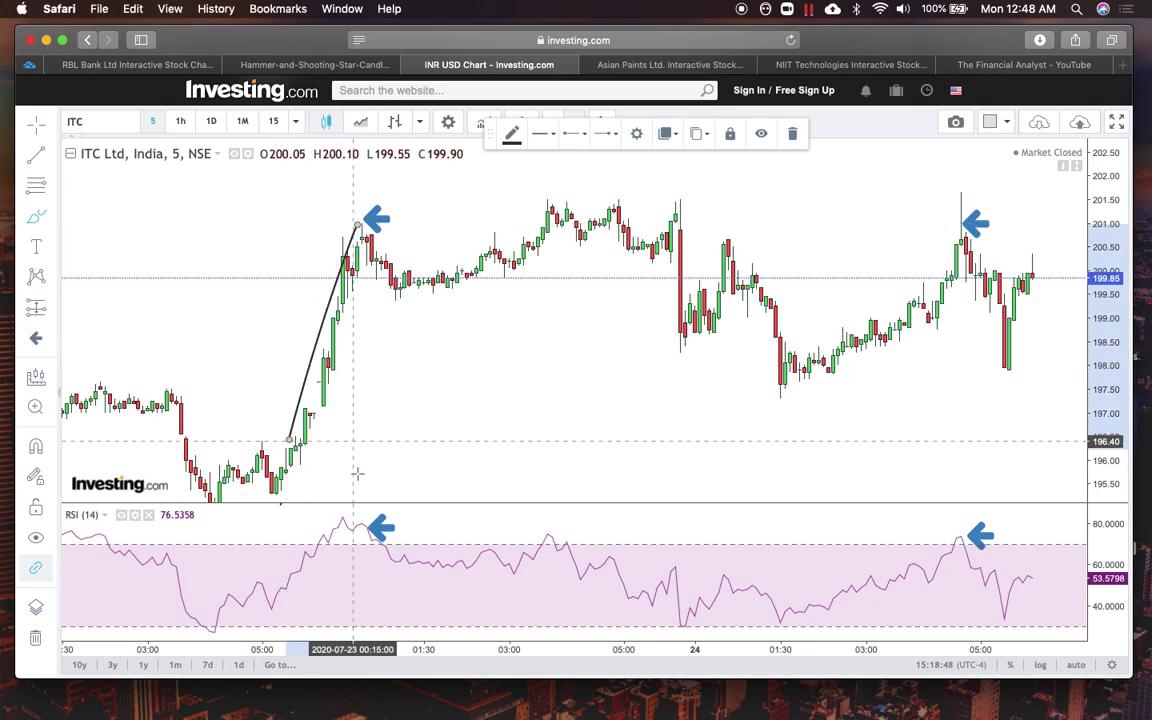
mouse_move(362, 505)
mouse_down()
mouse_move(362, 540)
mouse_move(345, 553)
mouse_move(384, 570)
mouse_move(378, 545)
mouse_up()
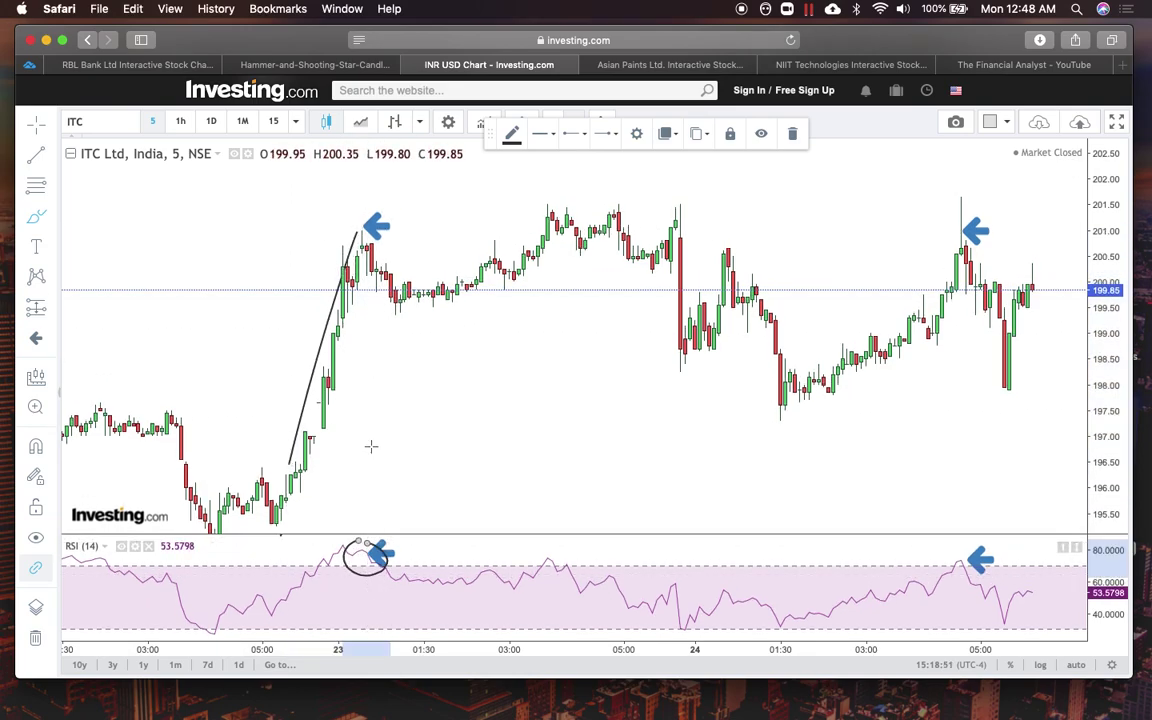
mouse_move(376, 226)
mouse_down()
mouse_move(356, 221)
mouse_move(348, 256)
mouse_up()
Add a horizontal support line along the pullback lows and a rising rebound line off it.
scroll(350, 250, left, 5)
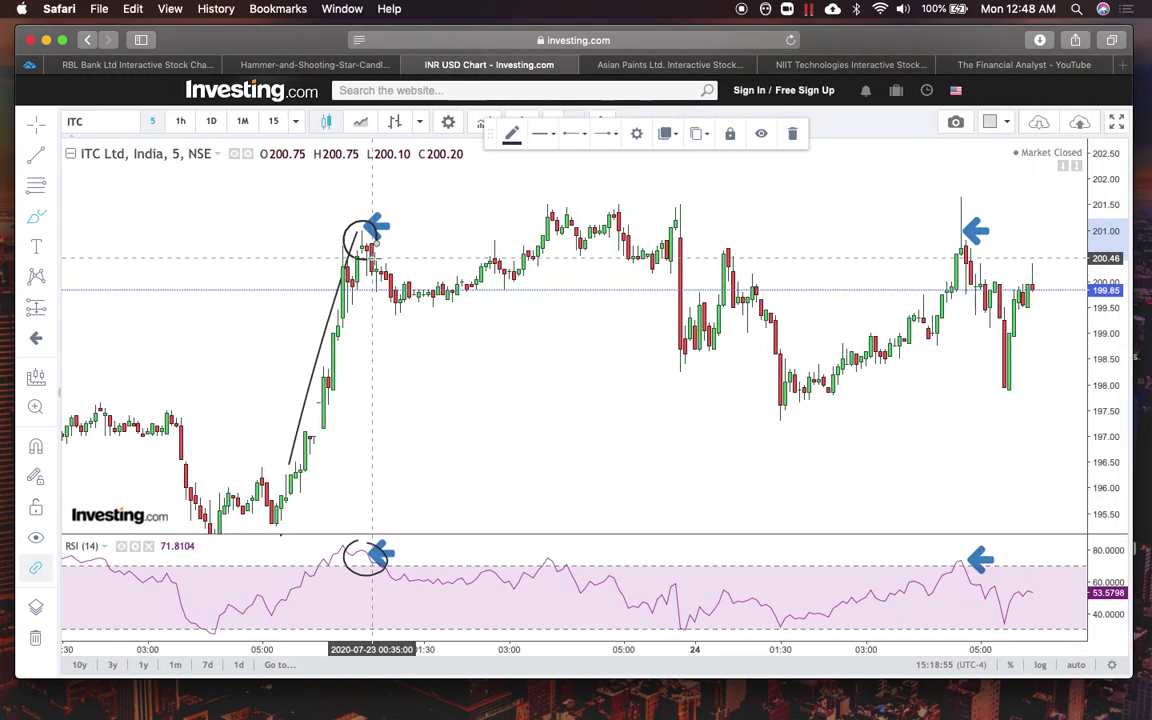
scroll(358, 255, right, 5)
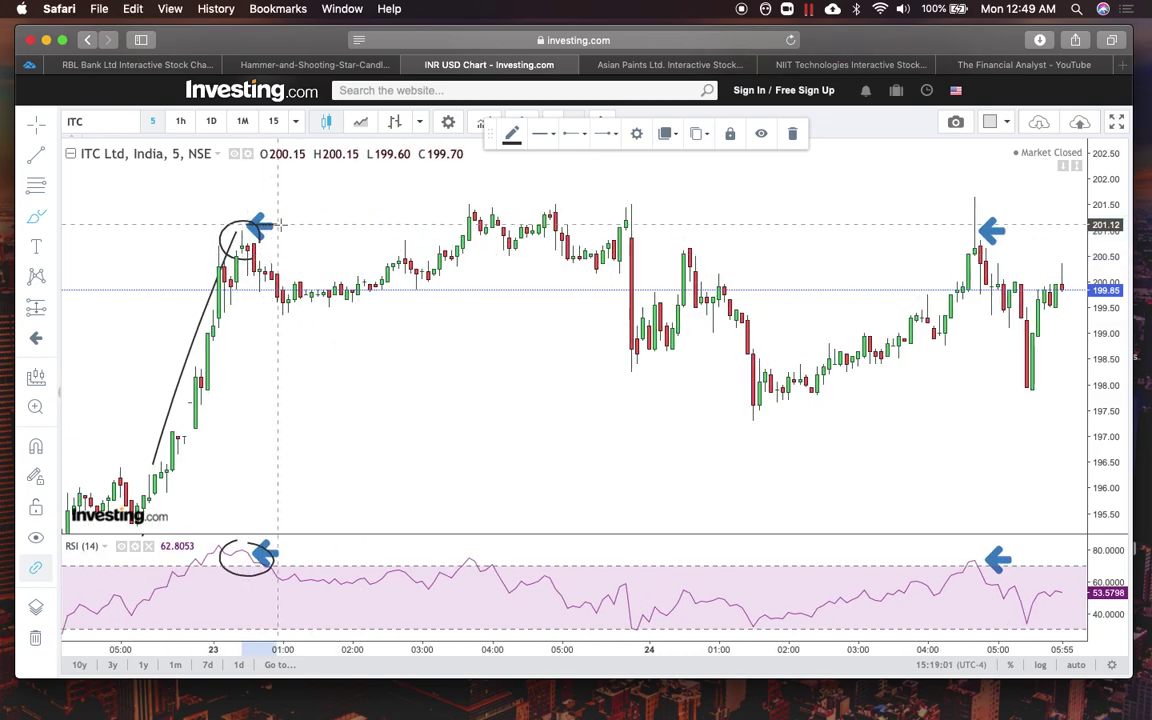
click(250, 306)
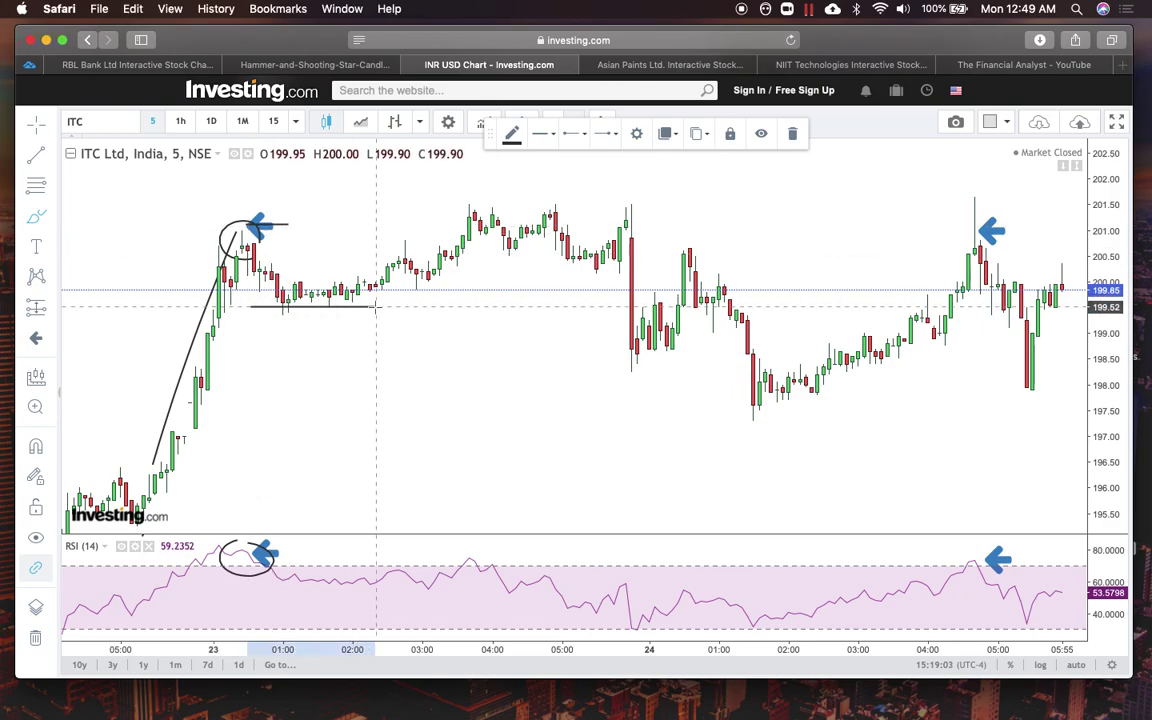
click(376, 306)
click(292, 274)
click(376, 238)
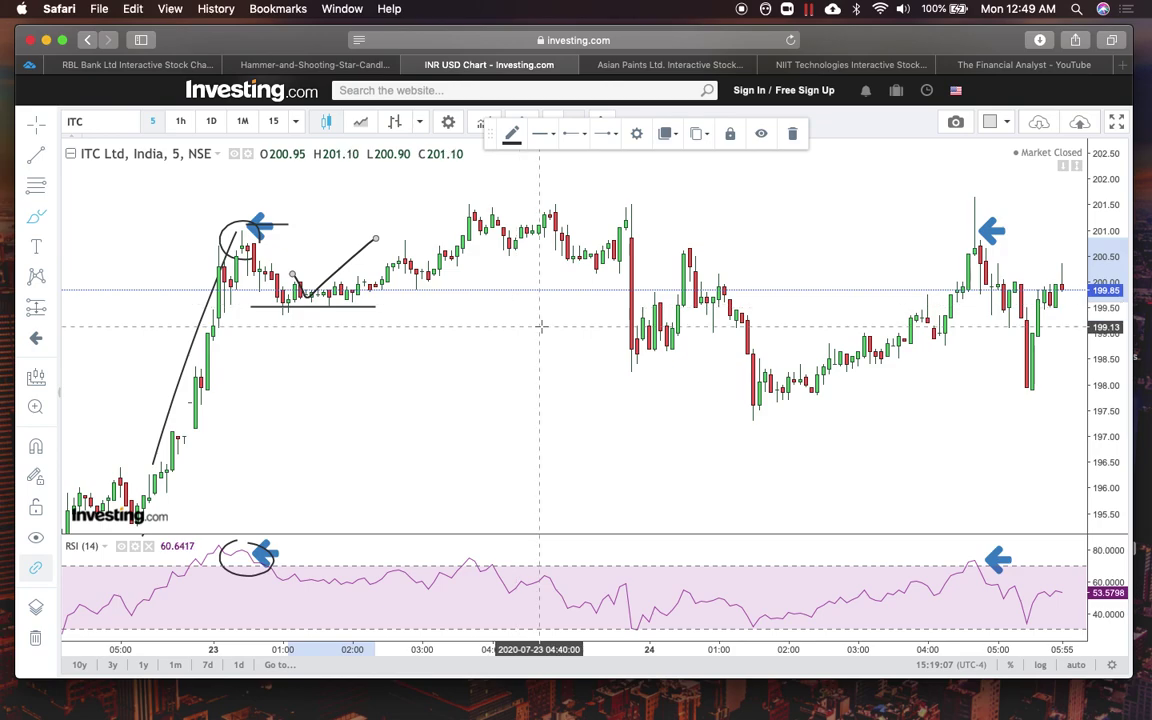
scroll(541, 326, right, 10)
Circle the second ITC peak and its RSI high, and draw a tick-shaped line down to the later dip.
scroll(541, 326, right, 5)
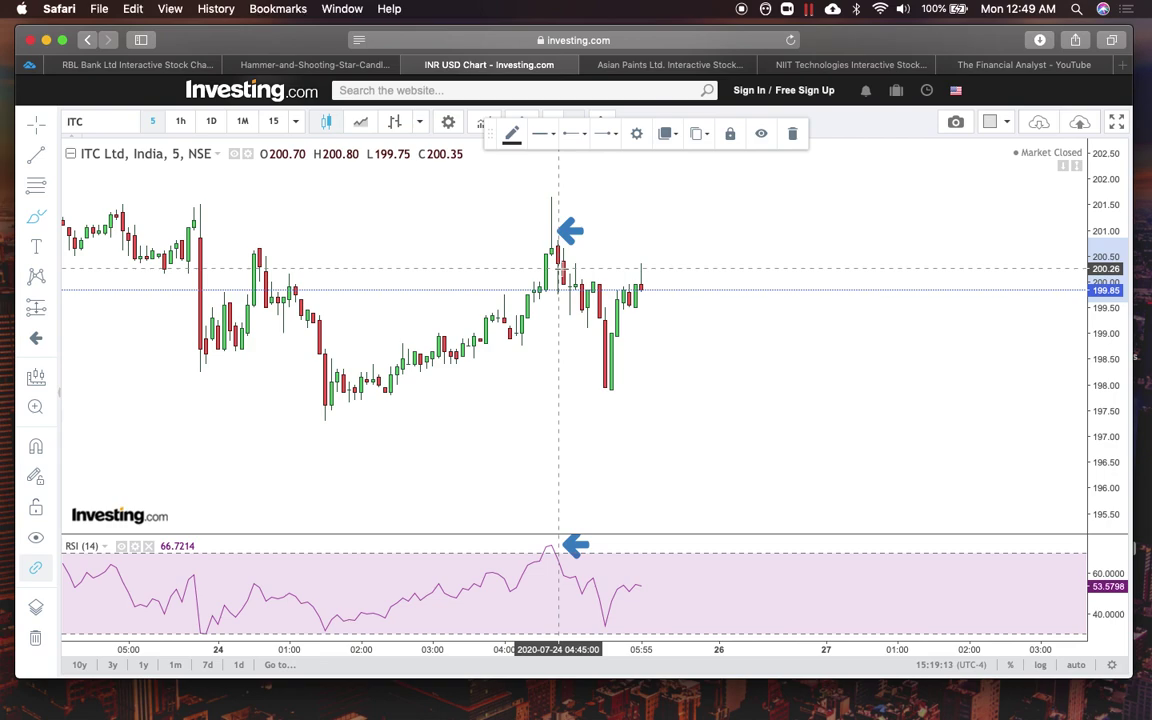
mouse_move(558, 548)
mouse_down()
mouse_move(543, 538)
mouse_move(556, 546)
mouse_up()
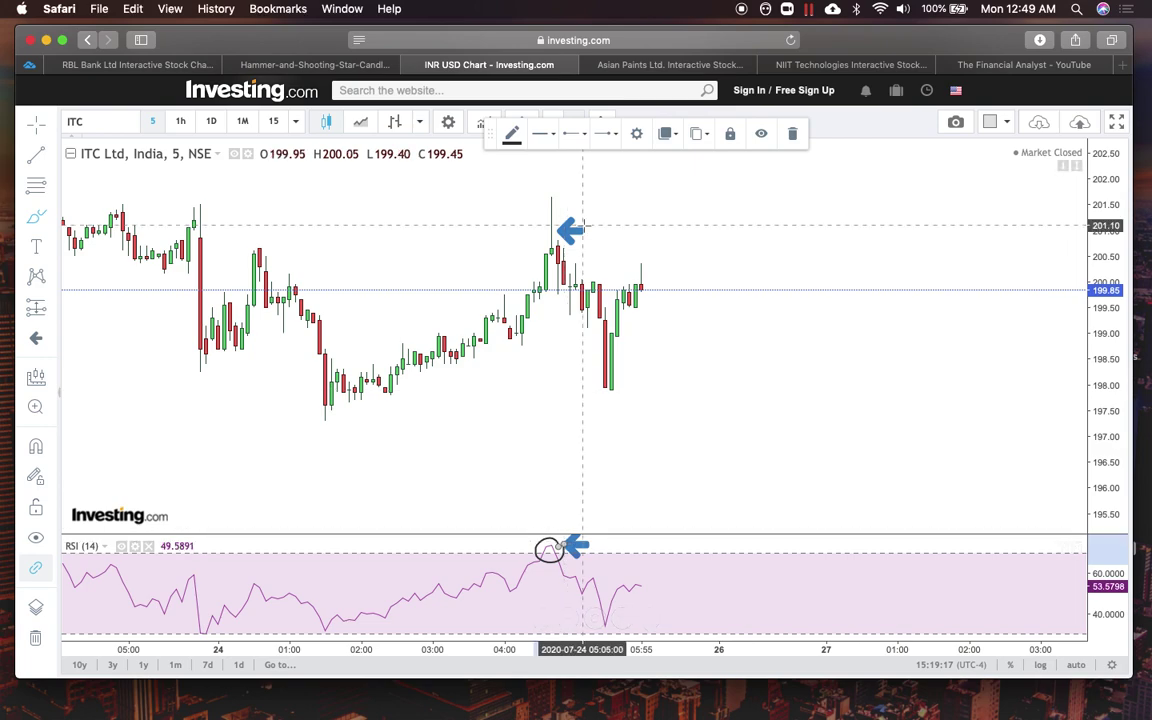
mouse_move(570, 228)
mouse_down()
mouse_move(530, 218)
mouse_move(542, 255)
mouse_move(570, 232)
mouse_up()
mouse_move(453, 250)
mouse_down()
mouse_move(460, 257)
mouse_move(498, 230)
mouse_move(558, 265)
mouse_move(600, 368)
mouse_up()
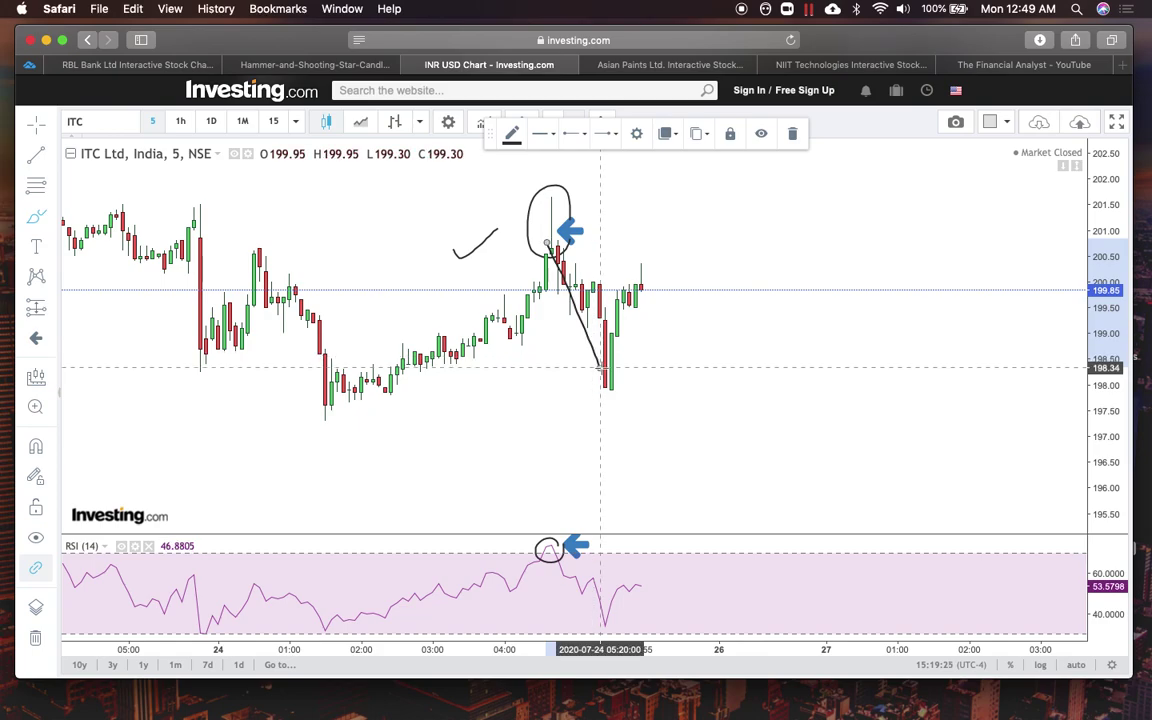
Open the Britannia Industries chart, select the blue arrow at the peak, and zoom in.
click(716, 67)
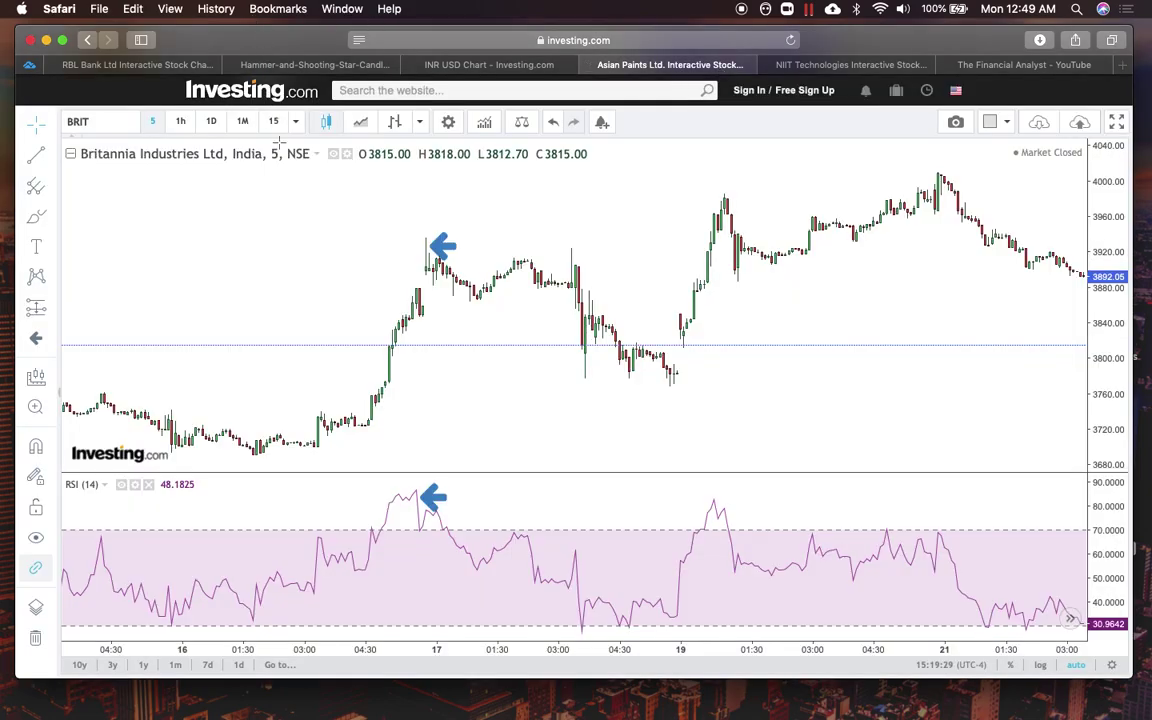
click(437, 249)
scroll(430, 253, up, 1)
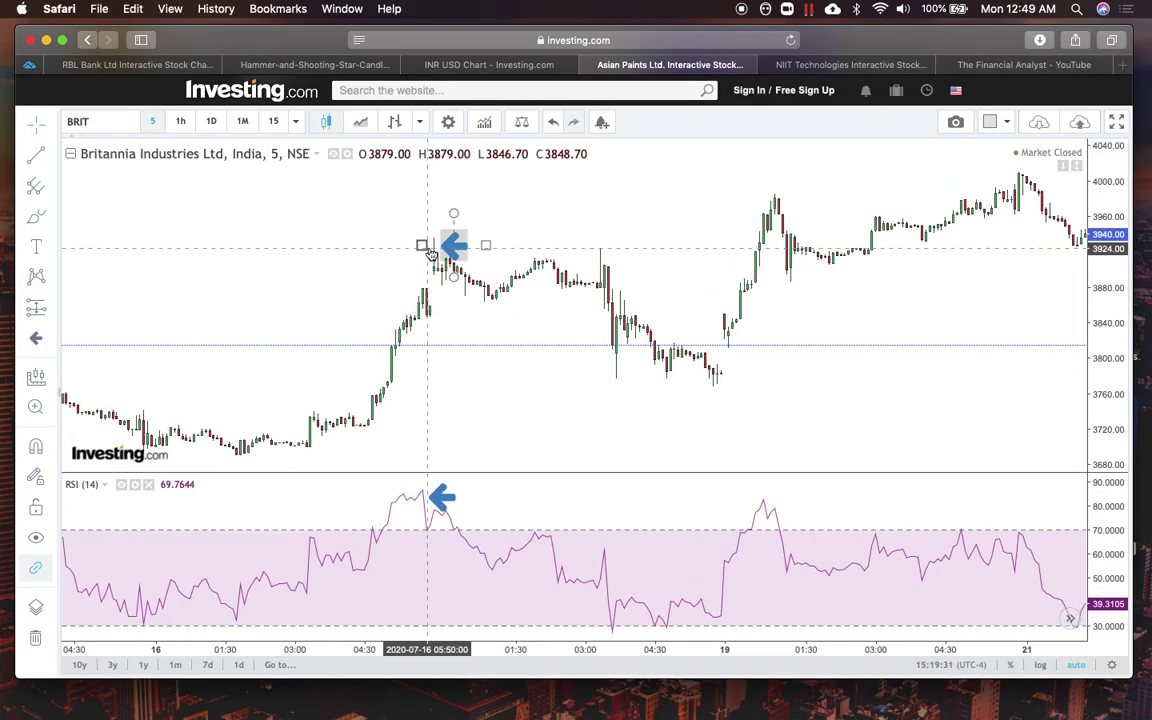
scroll(430, 253, up, 1)
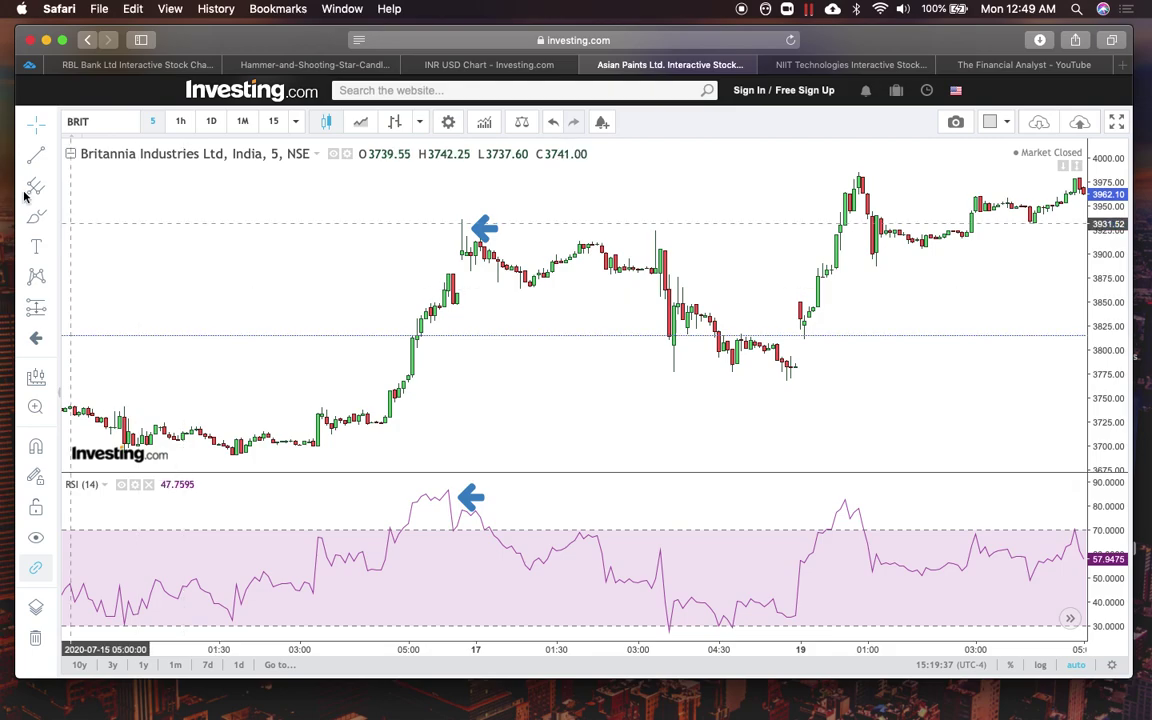
Brush circles on the RSI high and shooting-star peak, plus a falling stroke toward the 3764 dip.
click(33, 220)
mouse_move(455, 486)
mouse_down()
mouse_move(418, 514)
mouse_move(453, 489)
mouse_up()
mouse_move(462, 212)
mouse_down()
mouse_move(432, 231)
mouse_move(449, 259)
mouse_up()
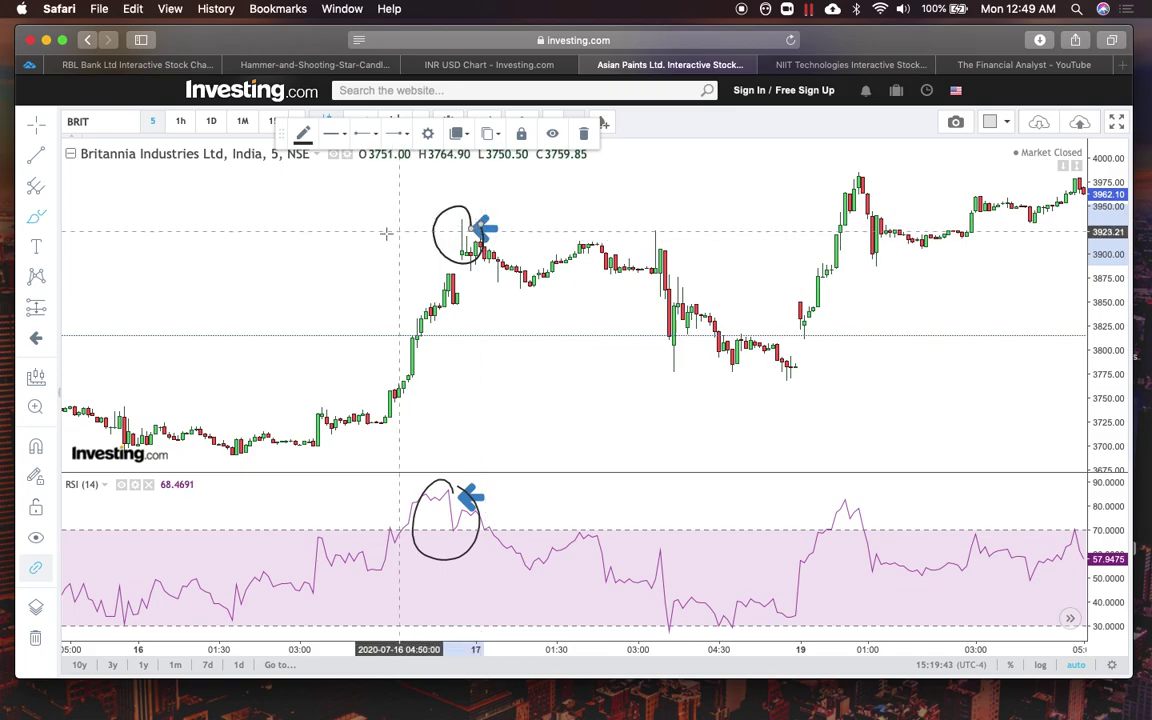
mouse_move(383, 248)
mouse_down()
mouse_move(450, 212)
mouse_move(458, 235)
mouse_move(670, 384)
mouse_up()
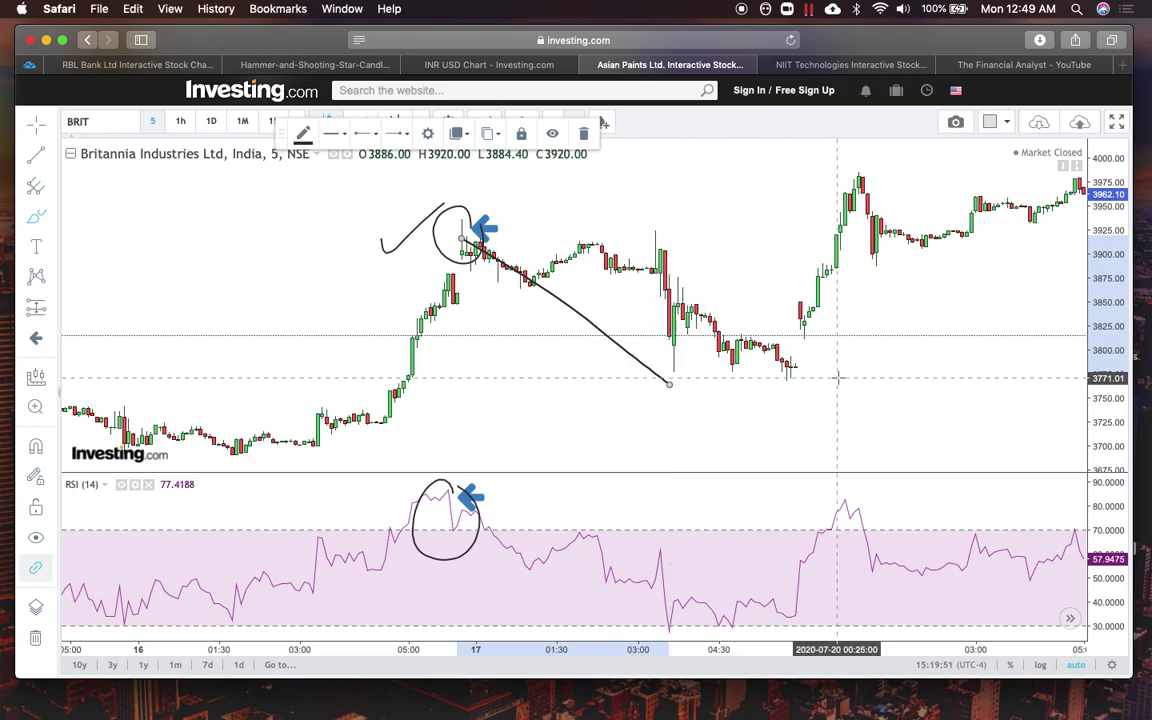
Open the Kotak Mahindra Bank chart, zoom in, and brush a circle around the RSI low.
click(876, 71)
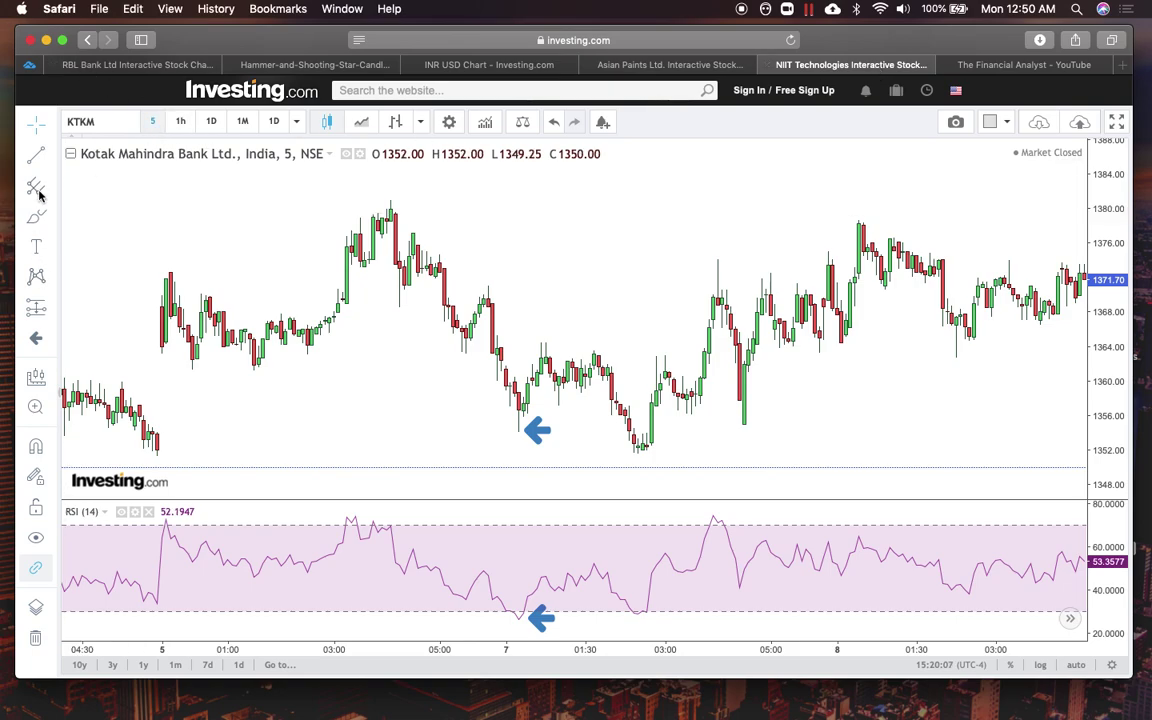
click(31, 220)
scroll(489, 401, up, 2)
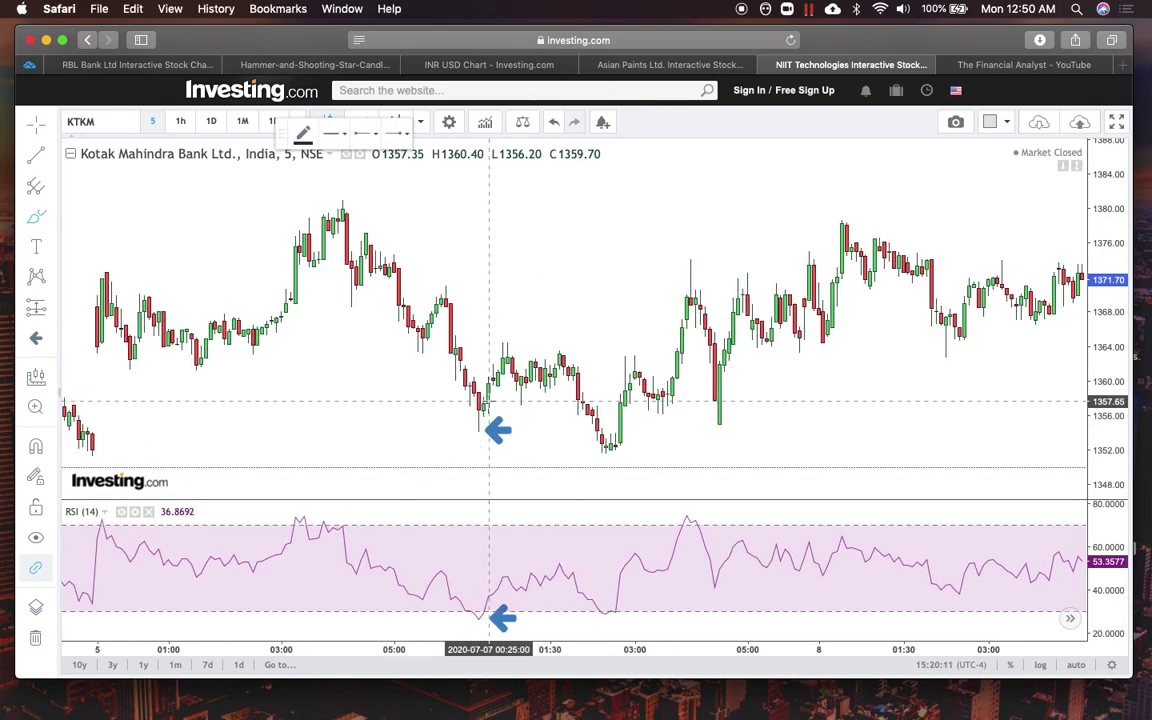
mouse_move(489, 608)
mouse_down()
mouse_move(466, 611)
mouse_move(494, 624)
mouse_move(498, 613)
mouse_up()
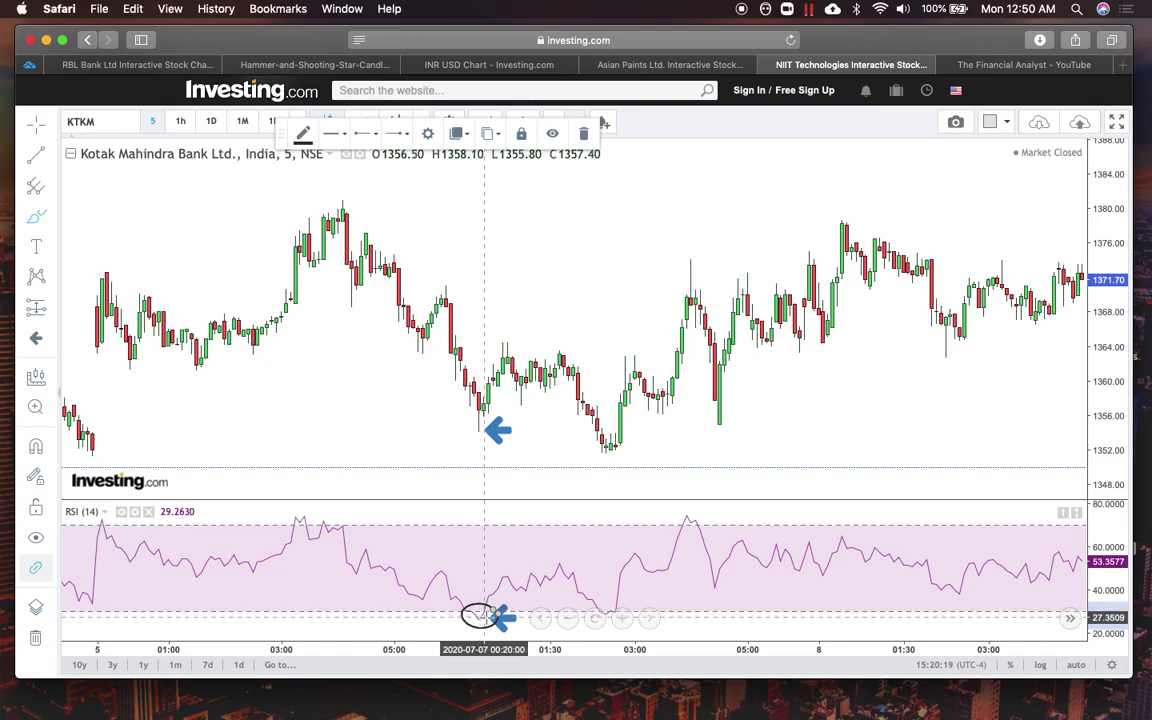
Draw a falling line into the 1356 dip, circle the hammer, and add a short level line at its high.
drag(342, 210, 457, 412)
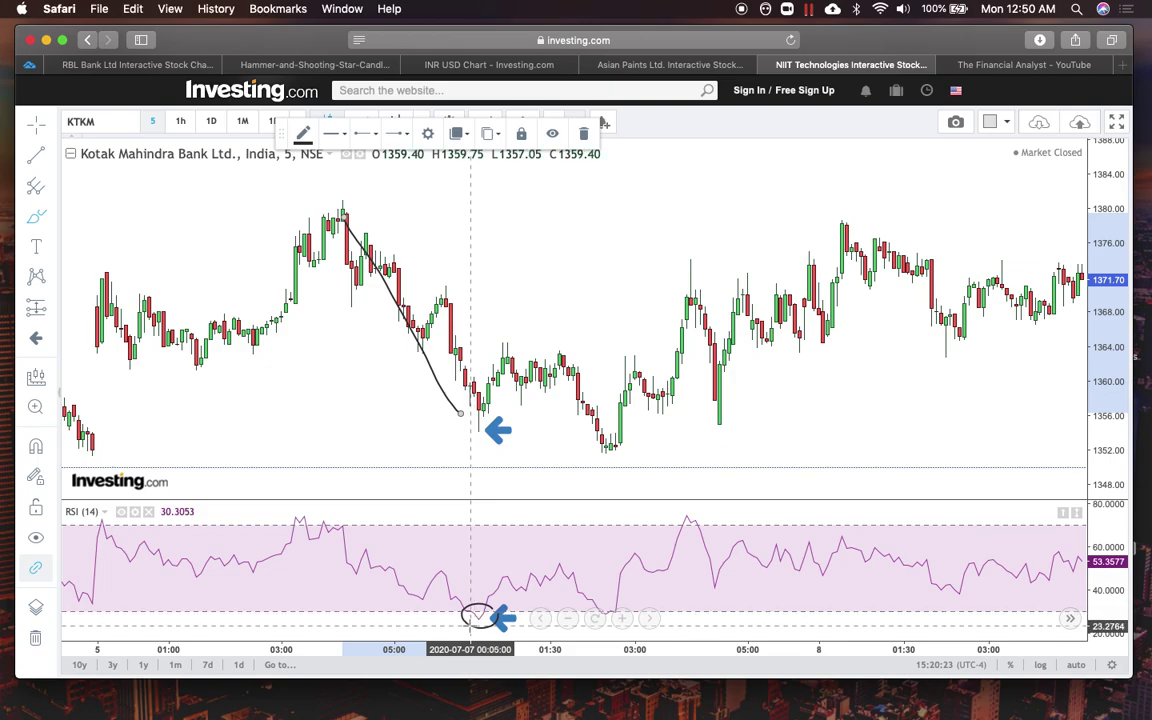
mouse_move(478, 382)
mouse_down()
mouse_move(472, 455)
mouse_move(494, 400)
mouse_up()
scroll(493, 400, up, 3)
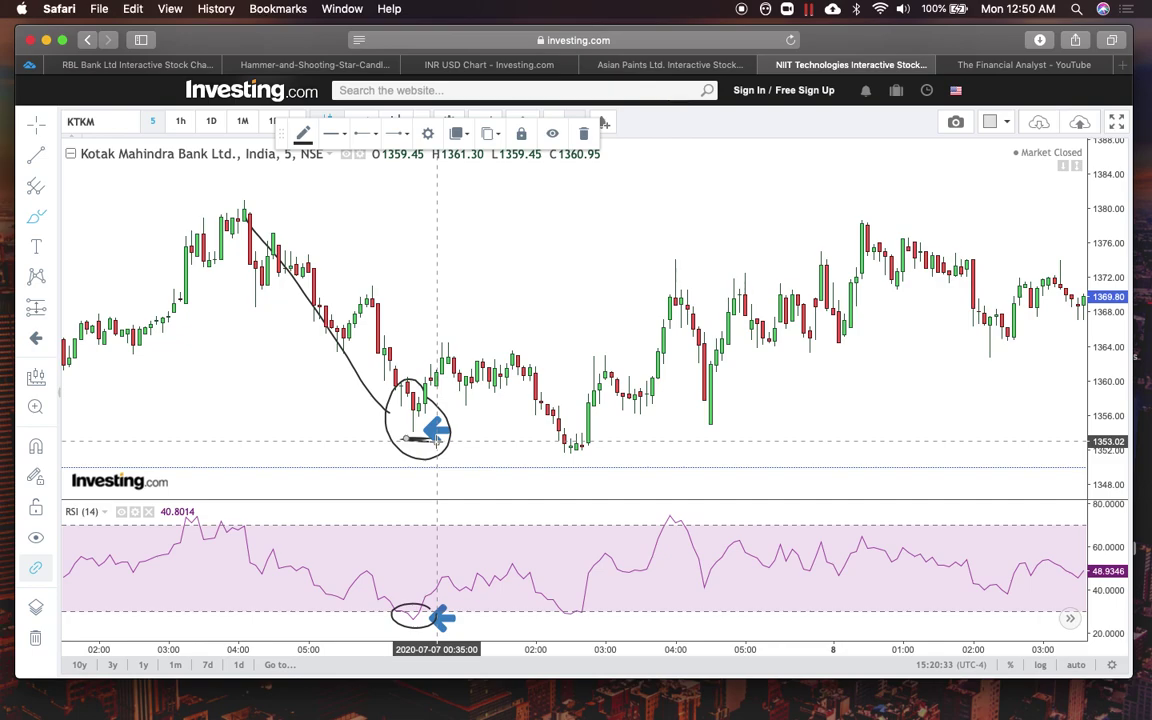
drag(400, 355, 443, 355)
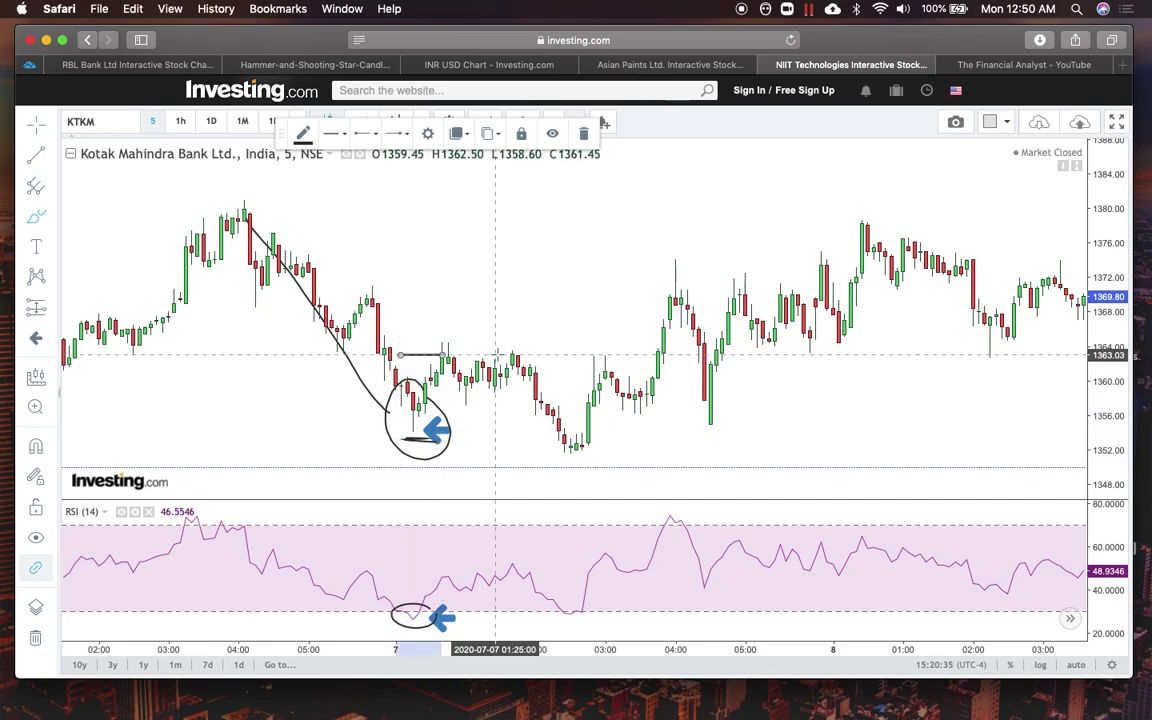